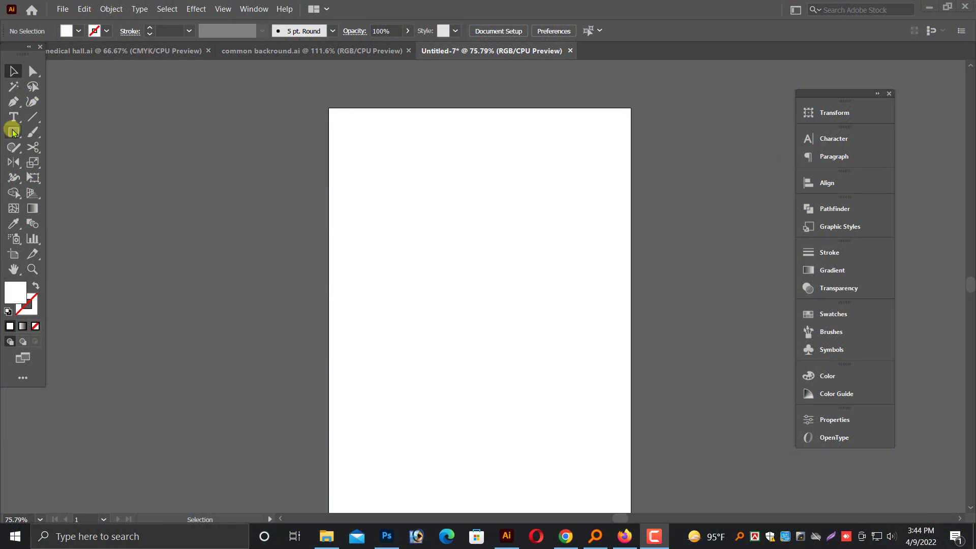
Step: Select the Rectangle tool, then show the rulers measured in inches
left_click_drag(13, 133, 72, 133)
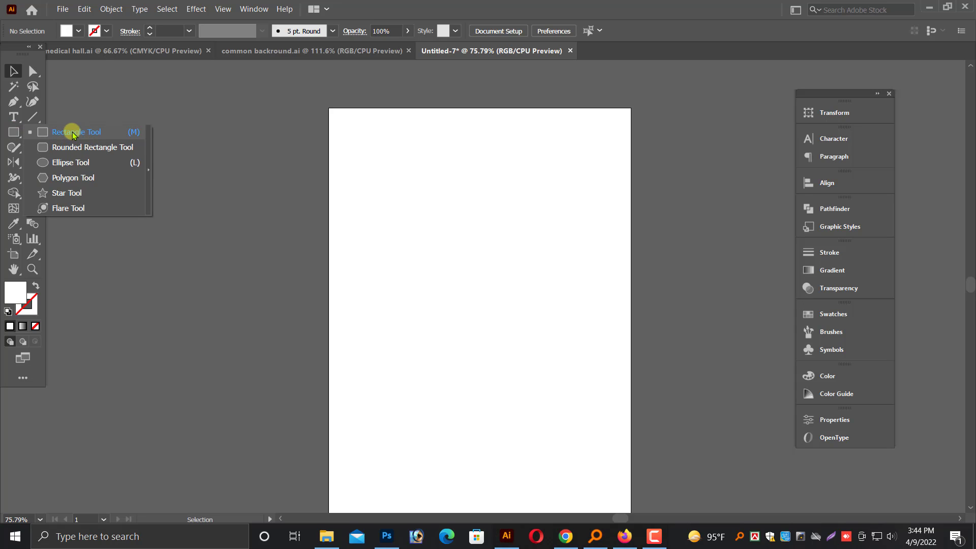
left_click(72, 132)
left_click(321, 210)
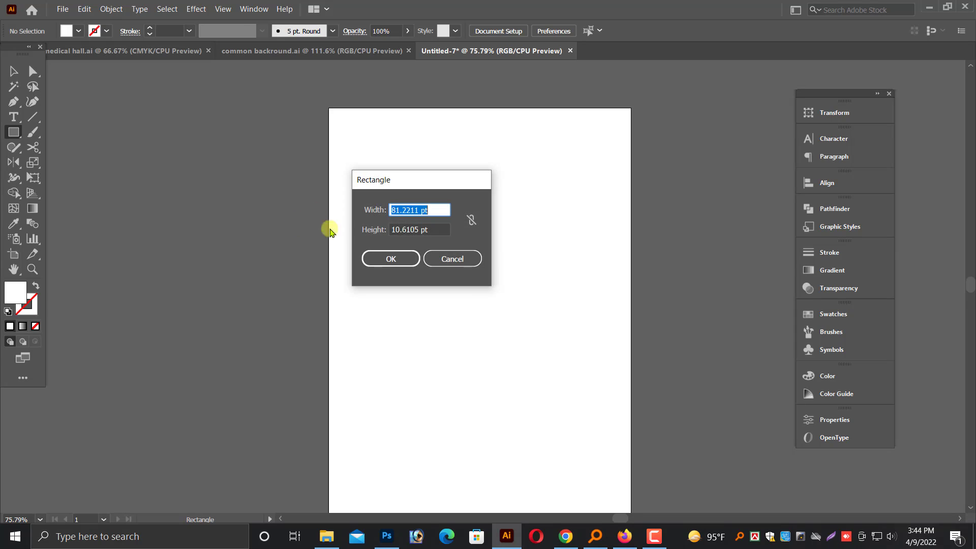
left_click(443, 260)
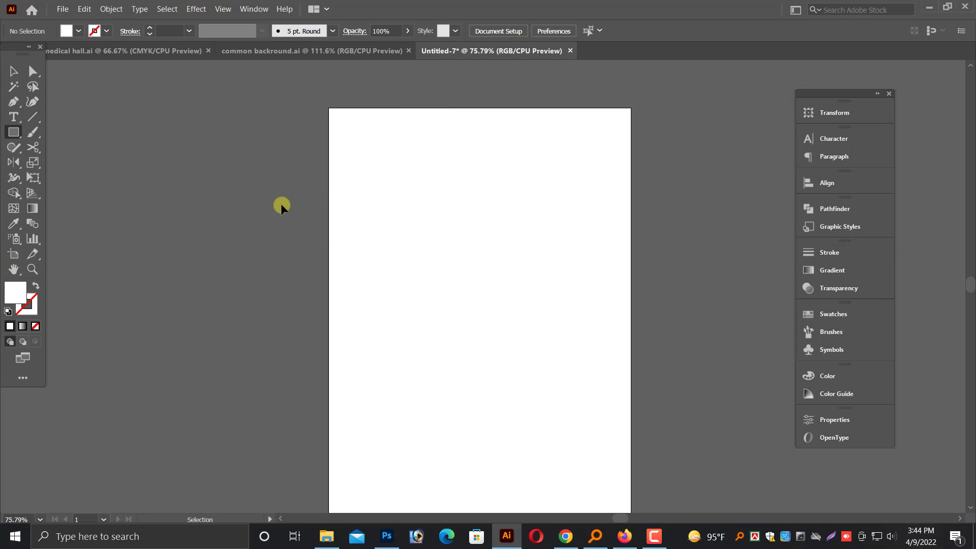
key("ctrl+r")
right_click(651, 64)
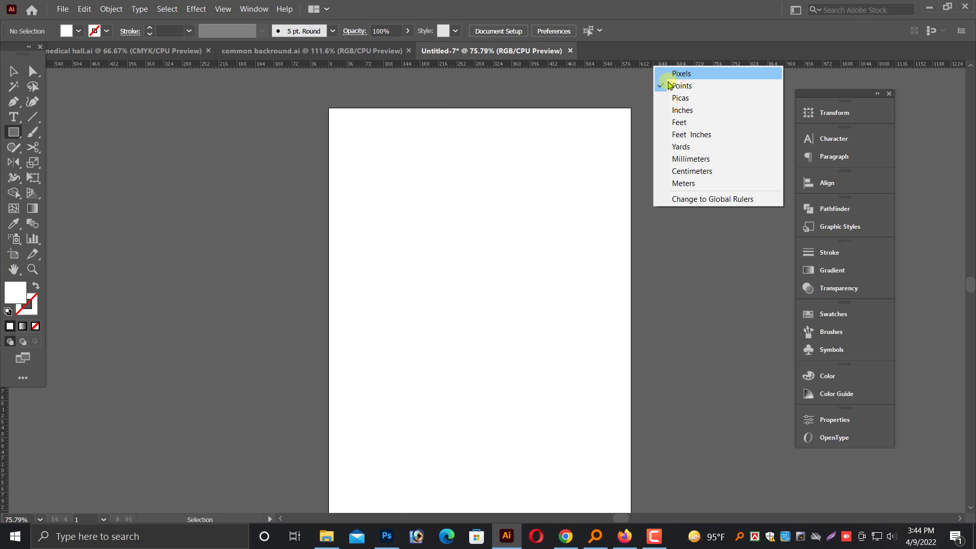
left_click(690, 110)
Step: Create a 39.5 × 22 in rectangle
left_click(384, 203)
type("39.5")
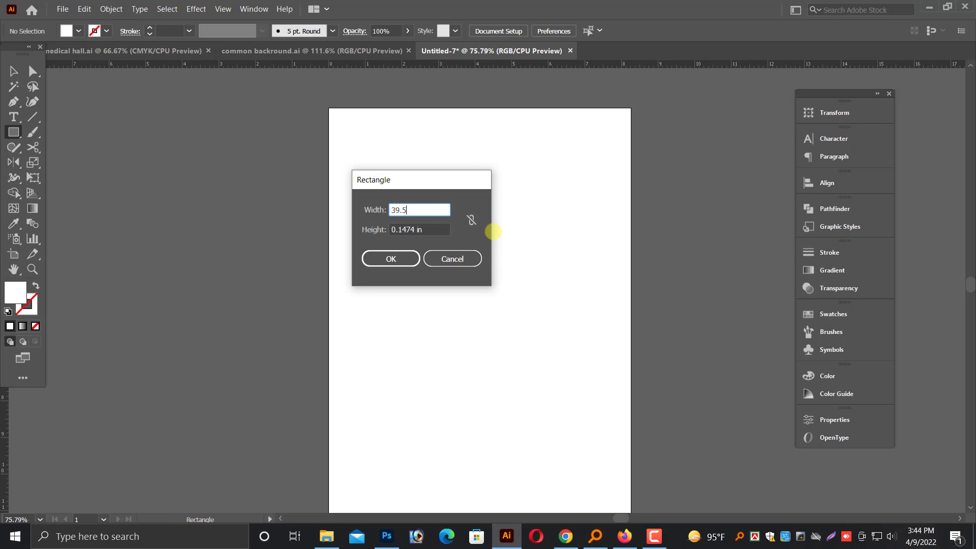
key("Tab")
type("22")
key("Return")
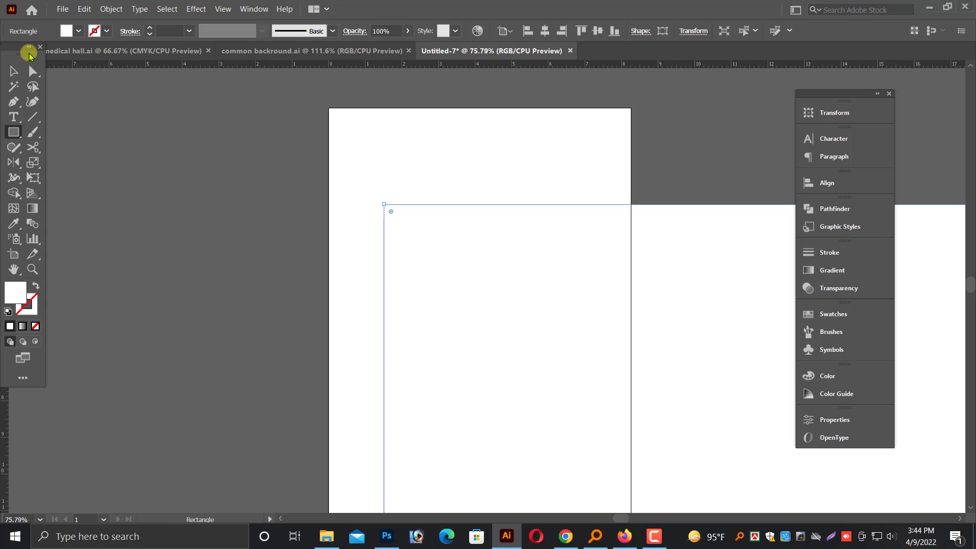
Step: Move the rectangle so it sits fully above the artboard
left_click(14, 70)
key("ctrl+minus")
key("ctrl+minus")
key("ctrl+minus")
key("ctrl+minus")
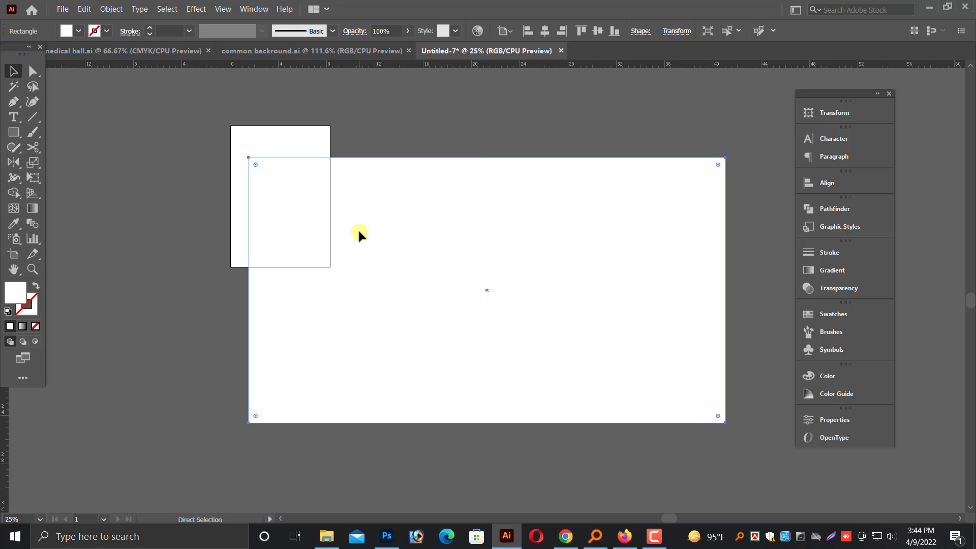
key("ctrl+minus")
left_click_drag(452, 371, 491, 463)
left_click_drag(574, 443, 511, 347)
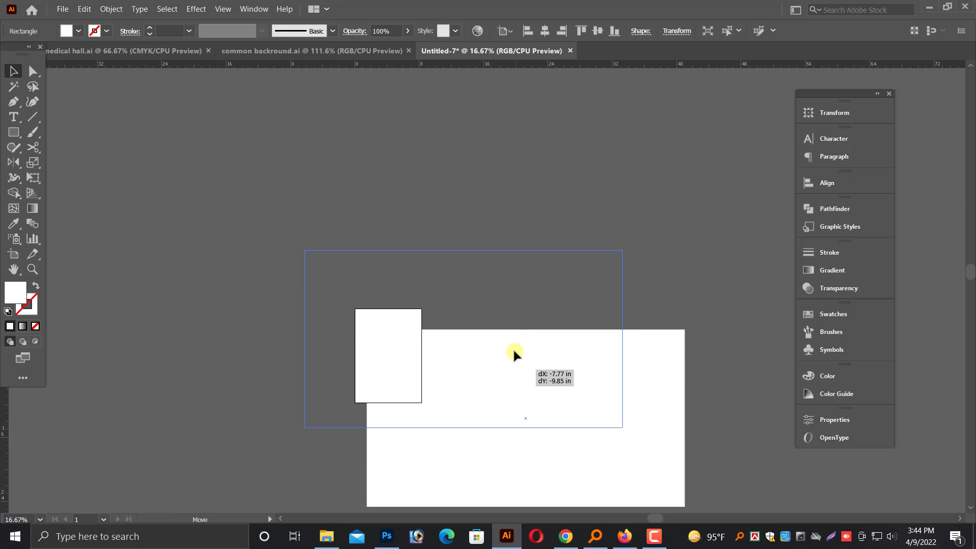
mouse_move(621, 363)
left_mouse_down()
mouse_move(621, 401)
mouse_move(712, 488)
mouse_move(584, 236)
left_mouse_up()
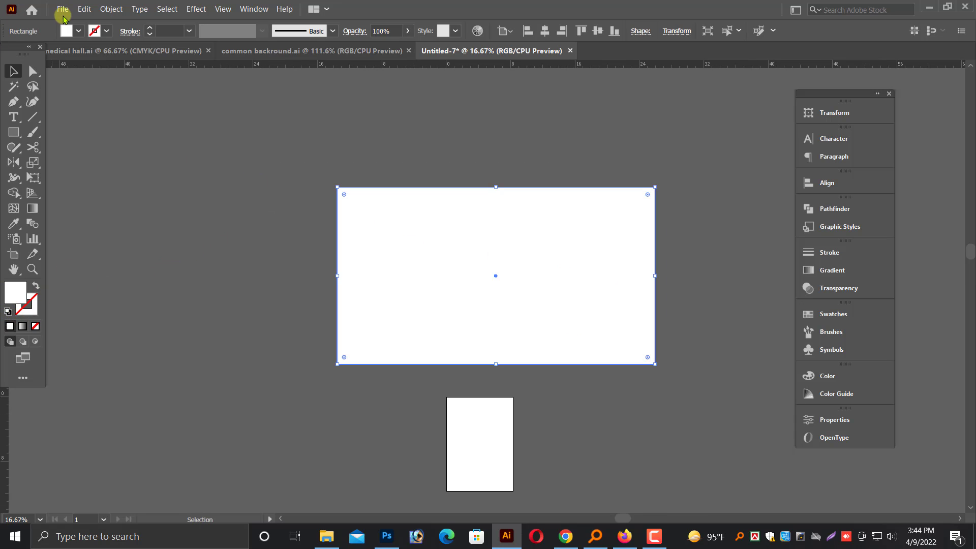
Step: Lock the big rectangle in place
left_click(112, 9)
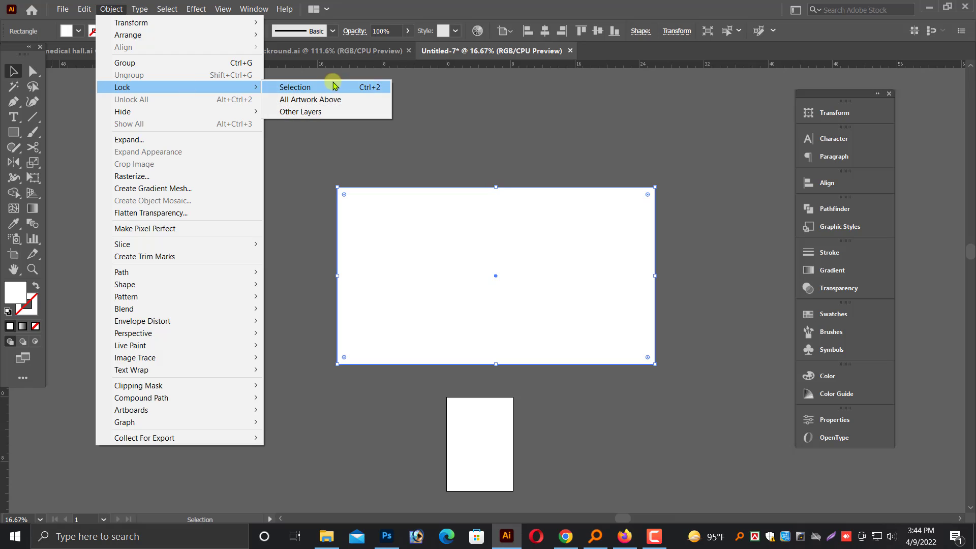
left_click(294, 86)
scroll(268, 194, "up", 3)
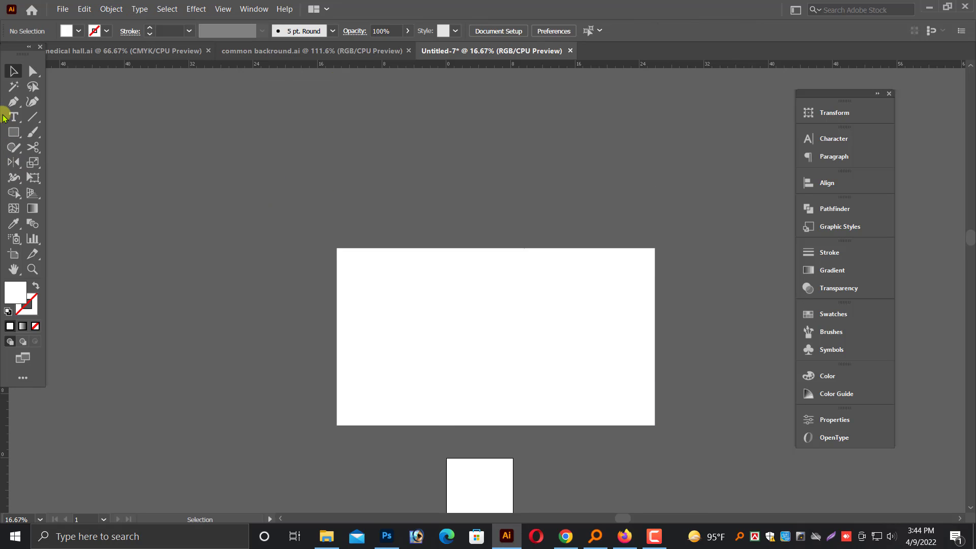
Step: Draw a long horizontal line above the rectangle with a black stroke
left_click(31, 118)
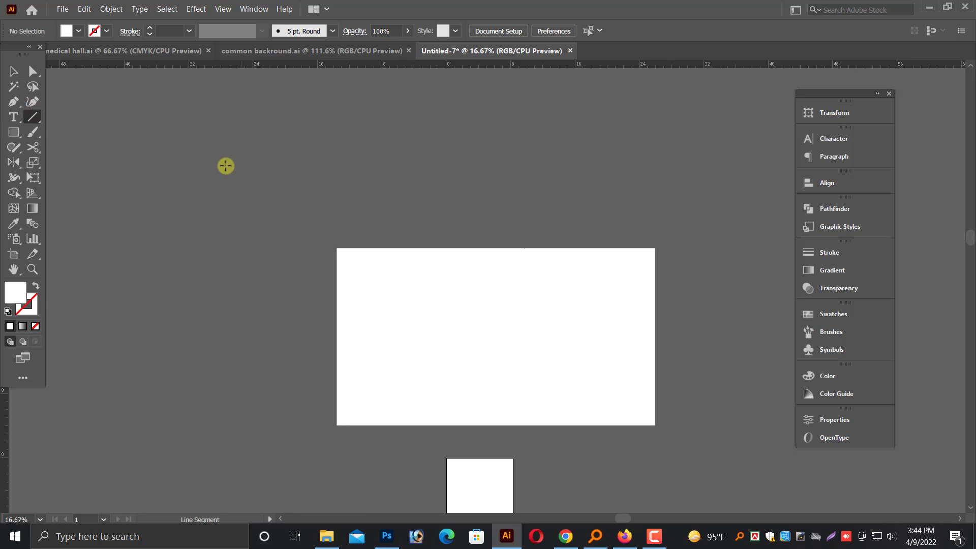
left_click_drag(89, 163, 770, 171)
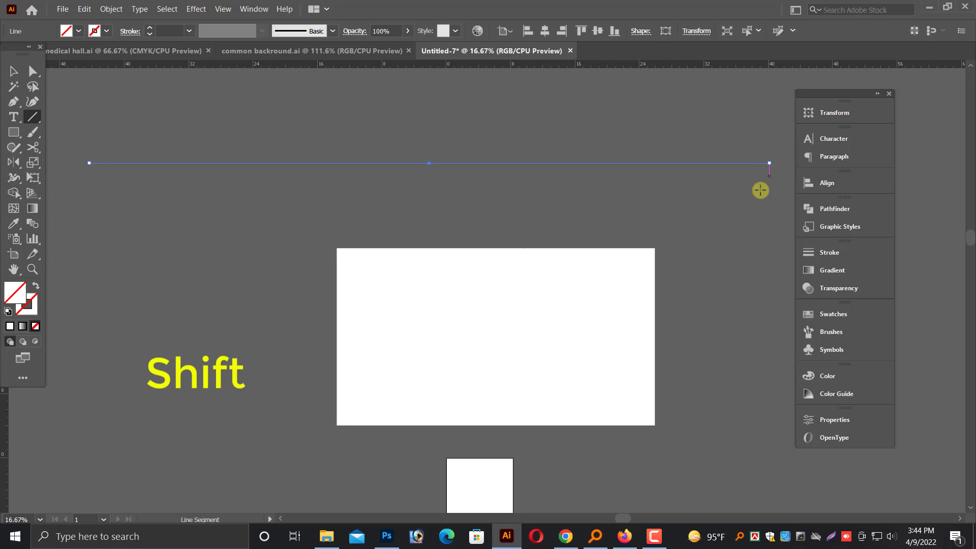
left_click(13, 72)
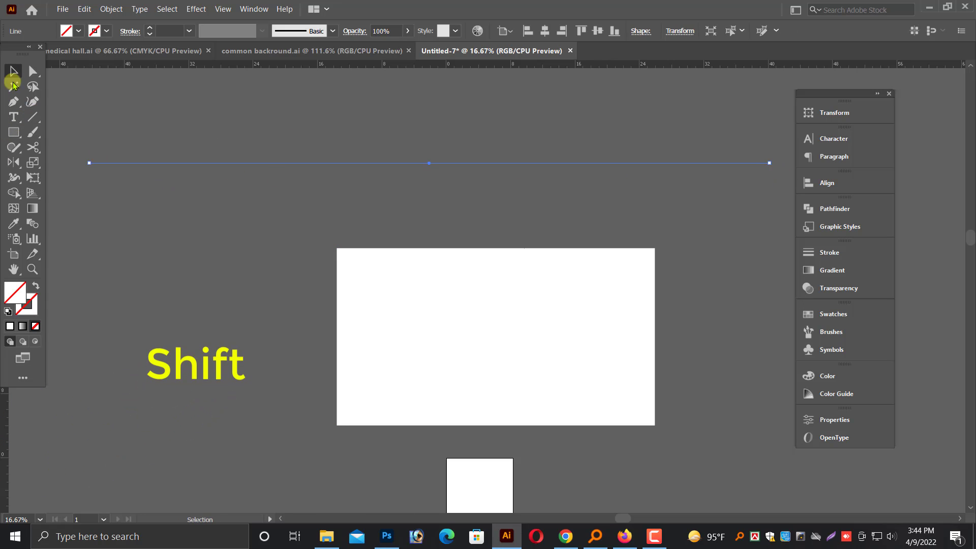
left_click(32, 287)
left_click(657, 454)
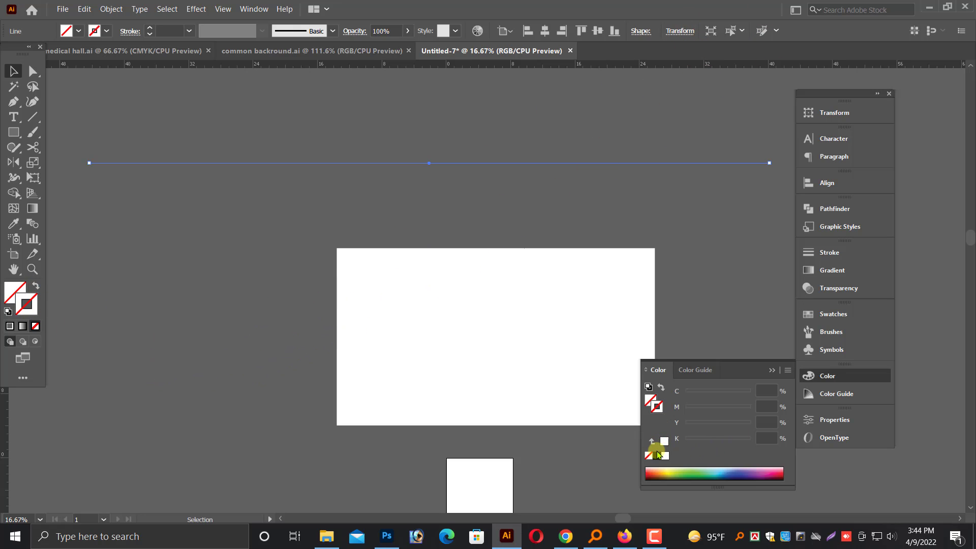
left_click(769, 372)
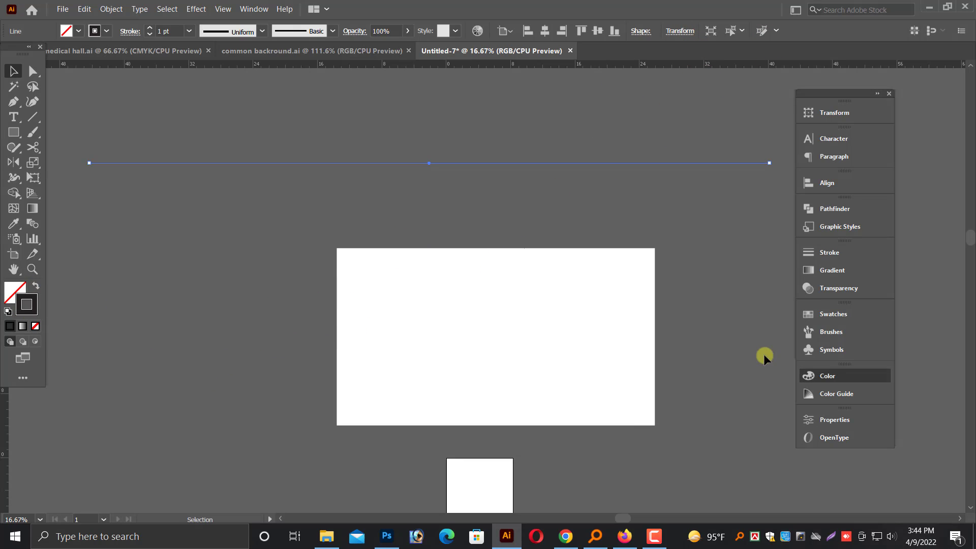
left_click(496, 279)
Step: Set the horizontal line's stroke weight to 12 pt
scroll(496, 278, "up", 2)
left_click_drag(565, 260, 557, 287)
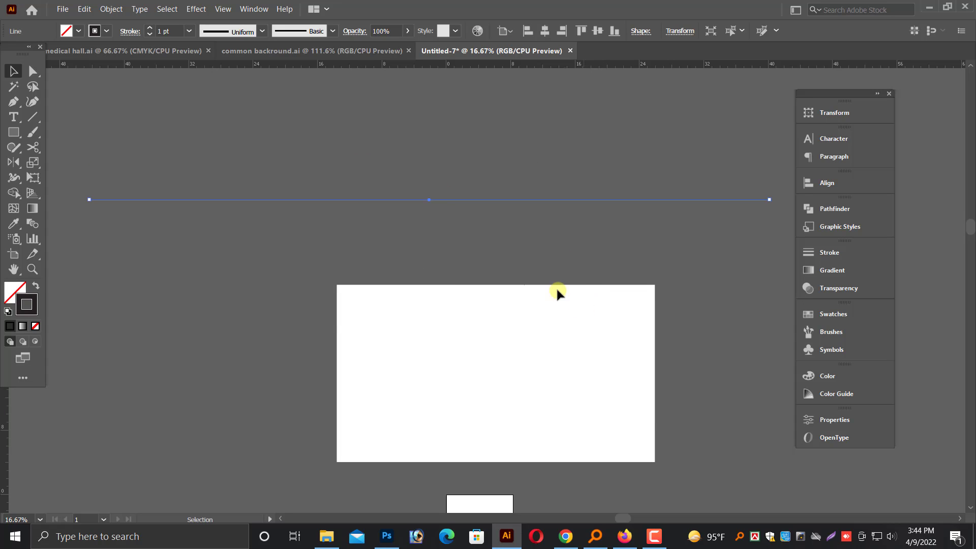
scroll(557, 287, "up", 2)
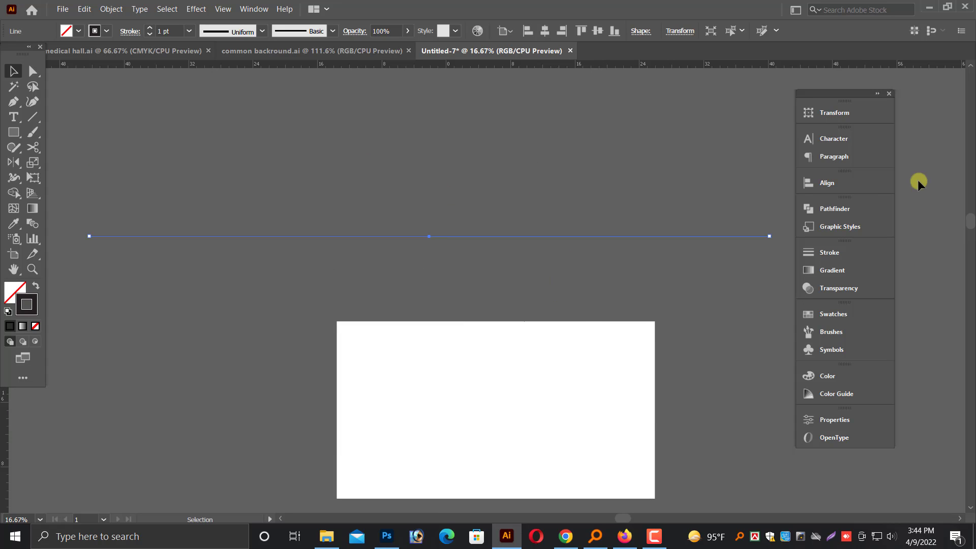
left_click(834, 252)
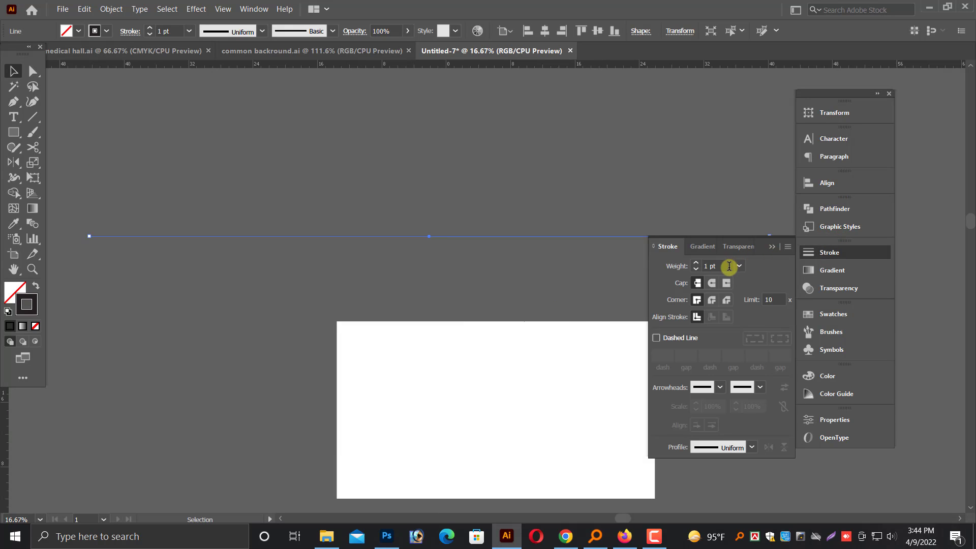
left_click(772, 248)
left_click(640, 258)
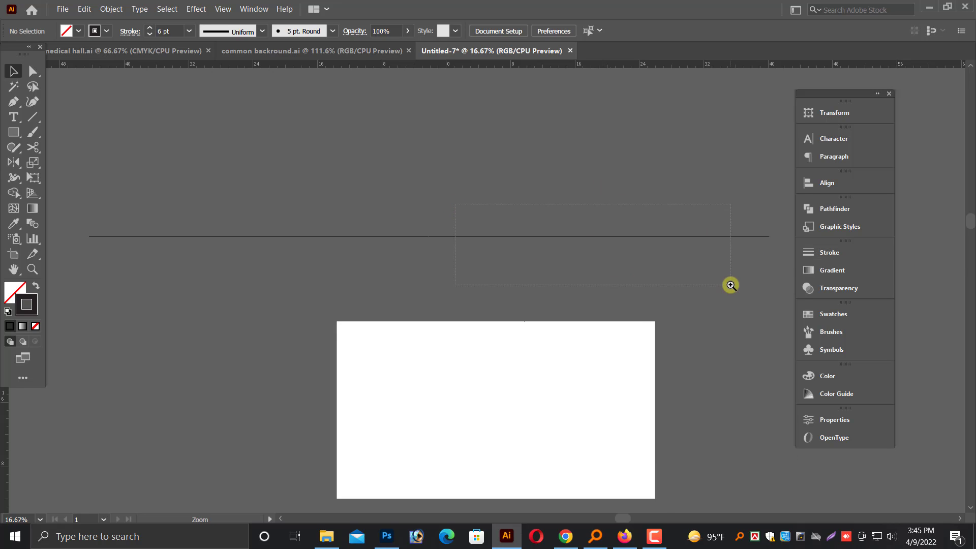
left_click_drag(730, 284, 732, 286)
left_click(763, 263)
left_click(826, 253)
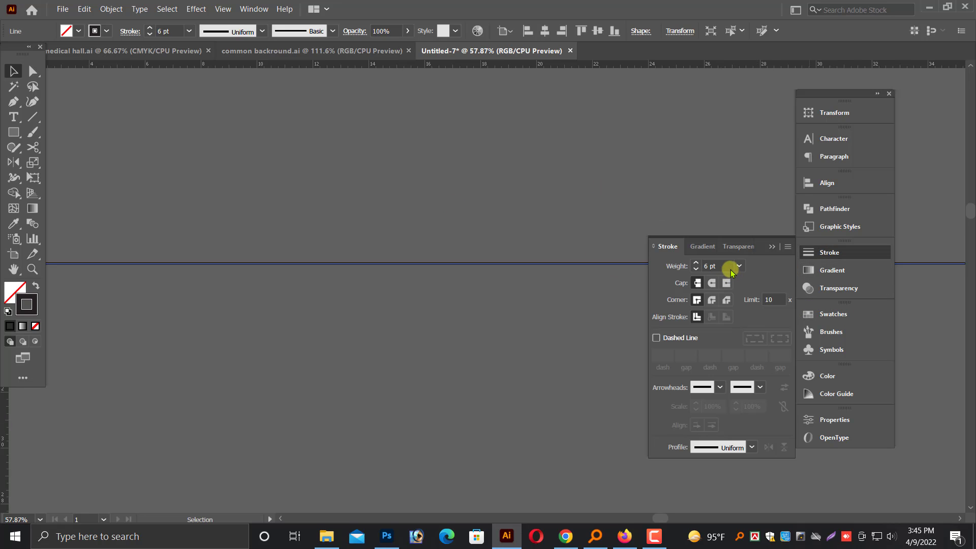
left_click(696, 263)
key("Up")
key("Up")
key("Up")
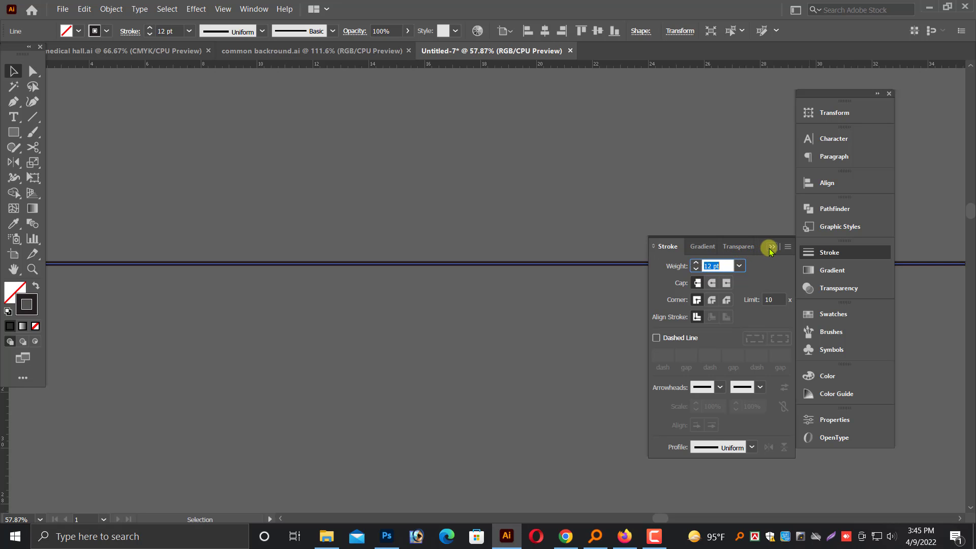
left_click(772, 249)
left_click_drag(623, 207, 682, 331)
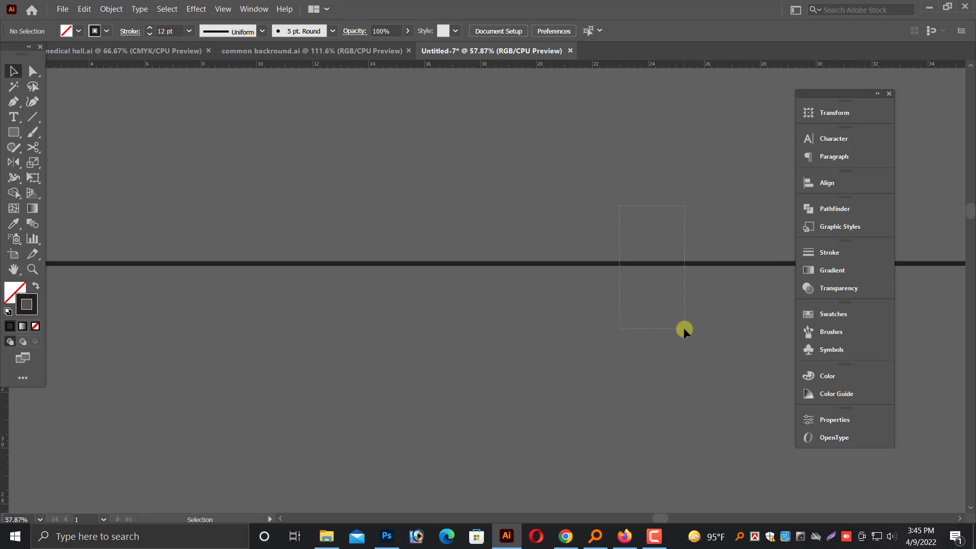
Step: Apply a smooth Zig Zag effect: 34 ridges per segment, 0.28 in size
left_click(196, 9)
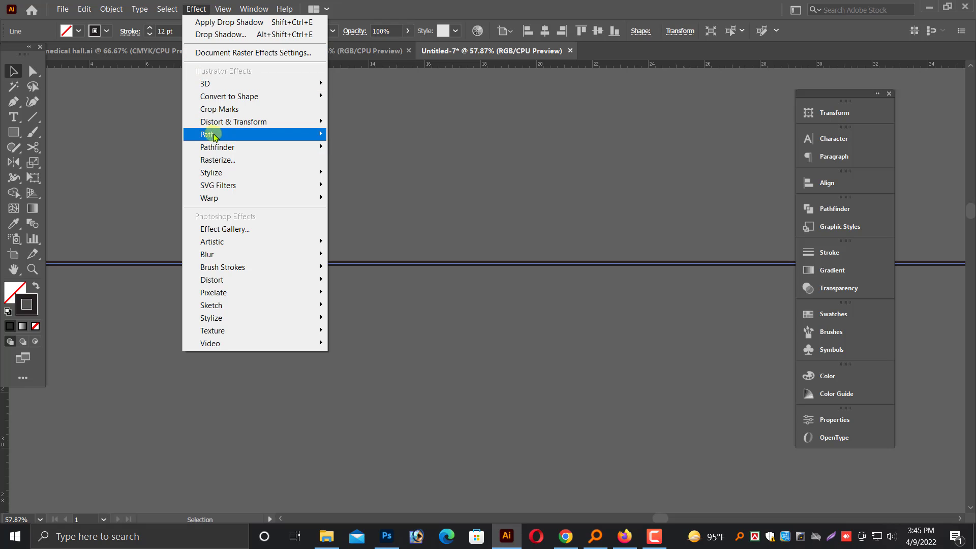
left_click(362, 198)
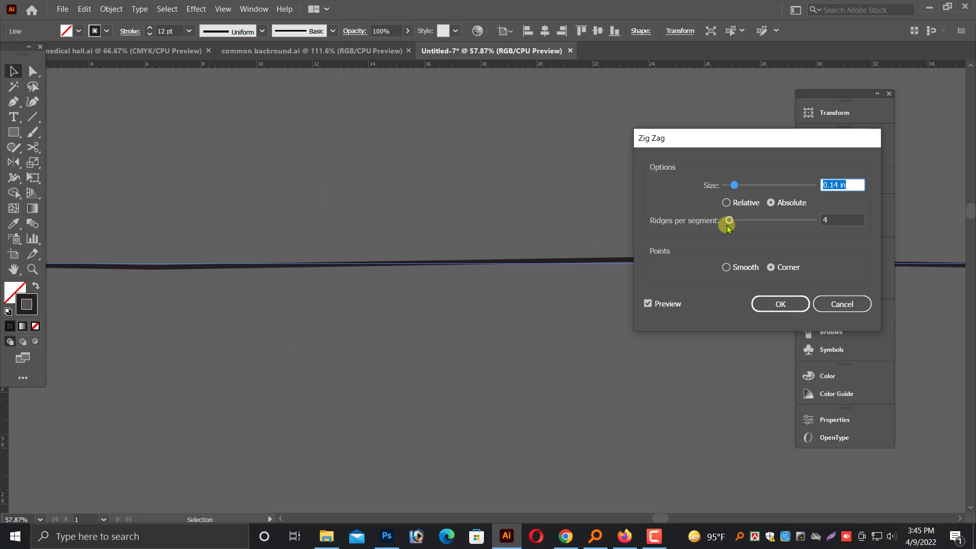
left_click_drag(729, 226, 753, 220)
left_click(745, 271)
mouse_move(731, 183)
left_mouse_down()
mouse_move(746, 189)
mouse_move(756, 221)
left_mouse_up()
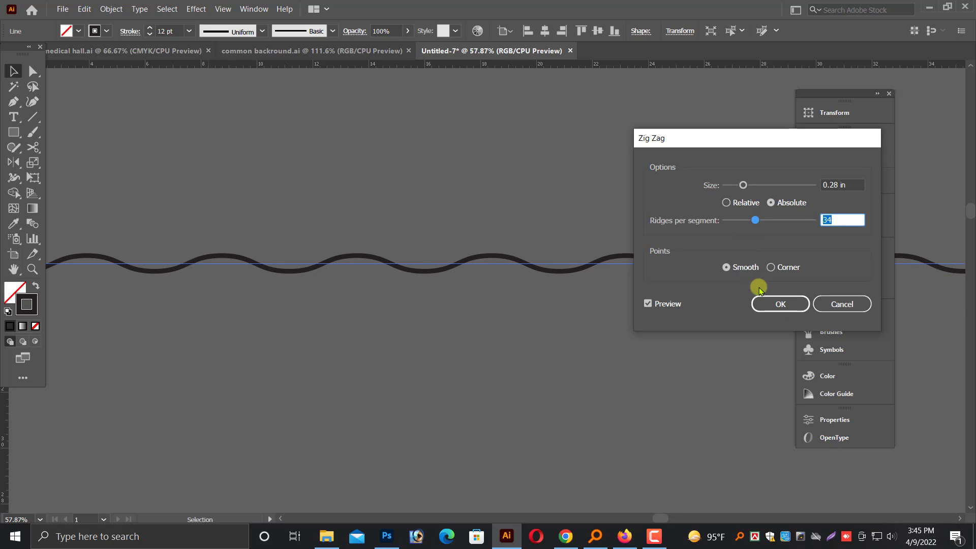
left_click(771, 303)
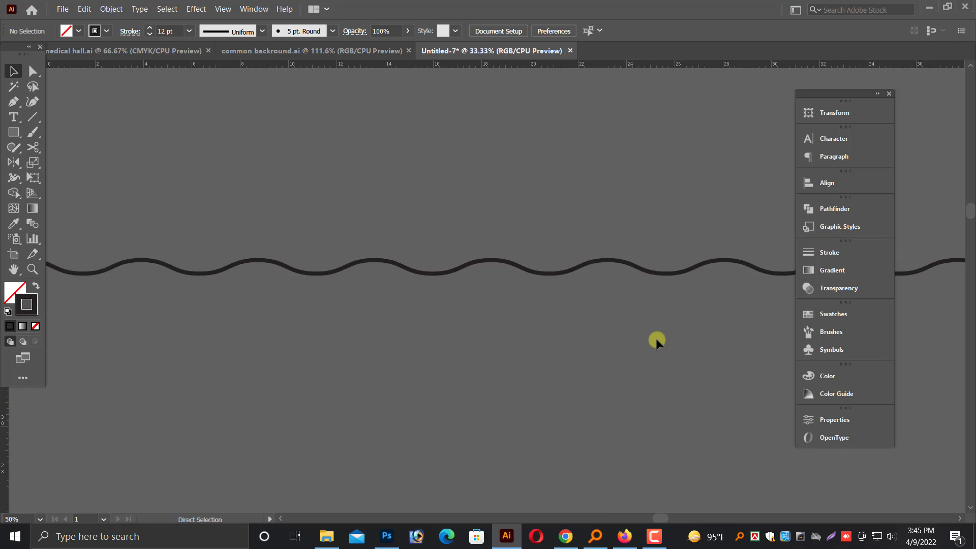
key("ctrl+minus")
key("ctrl+minus")
key("ctrl+minus")
Step: Expand the wave effect into a real path and rotate it vertical
left_click_drag(559, 289, 589, 245)
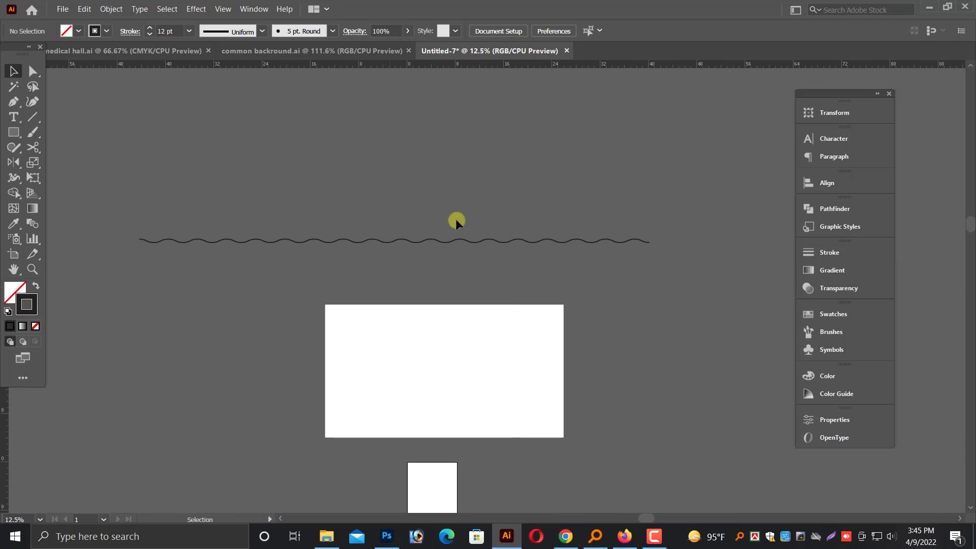
left_click_drag(491, 304, 501, 255)
left_click(432, 205)
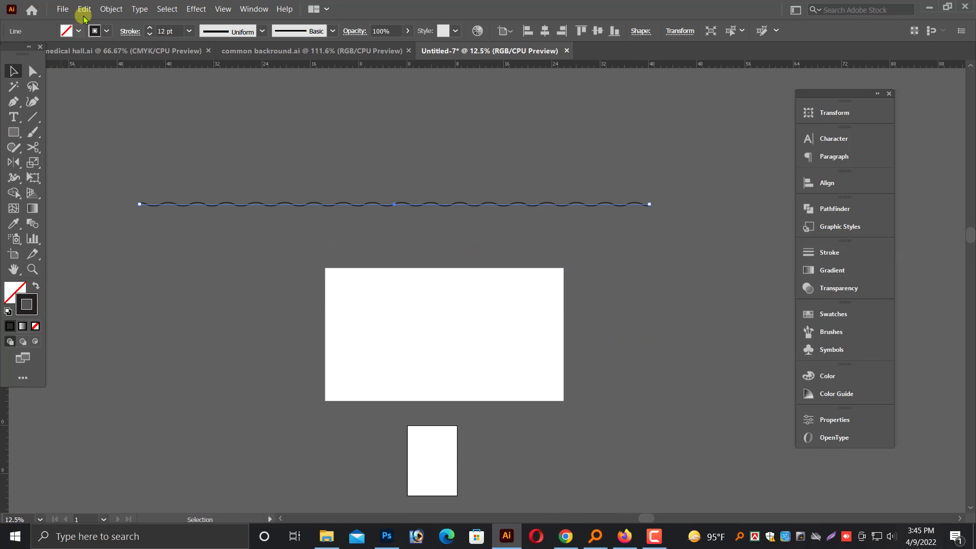
left_click(111, 8)
left_click(148, 152)
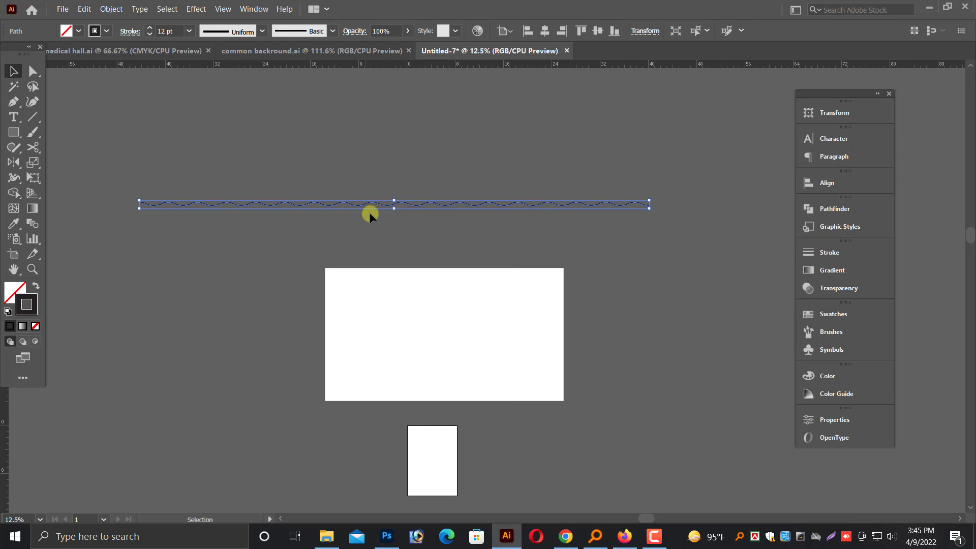
scroll(208, 225, "down", 1)
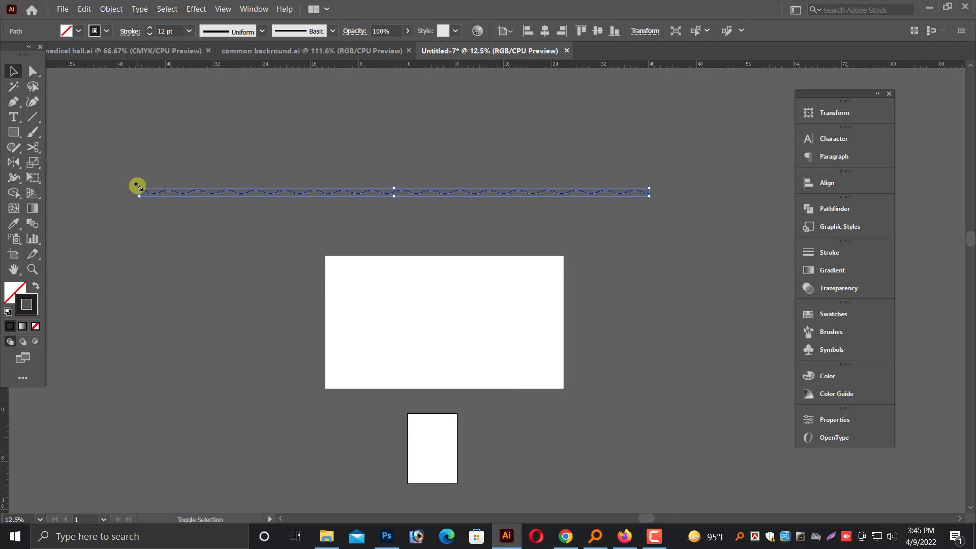
left_click_drag(136, 183, 345, 298)
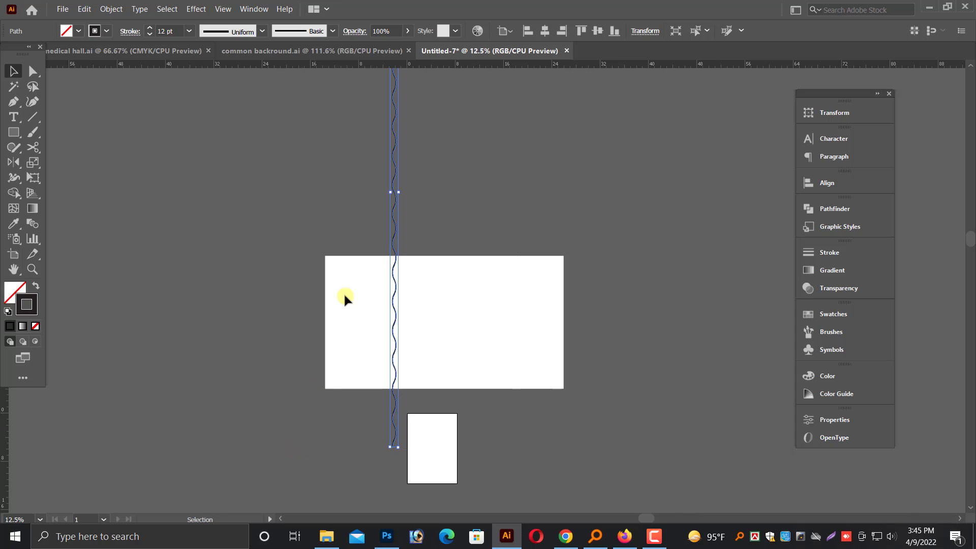
Step: Move the vertical wave left of the rectangle and copy it alongside
left_click_drag(395, 235, 208, 250)
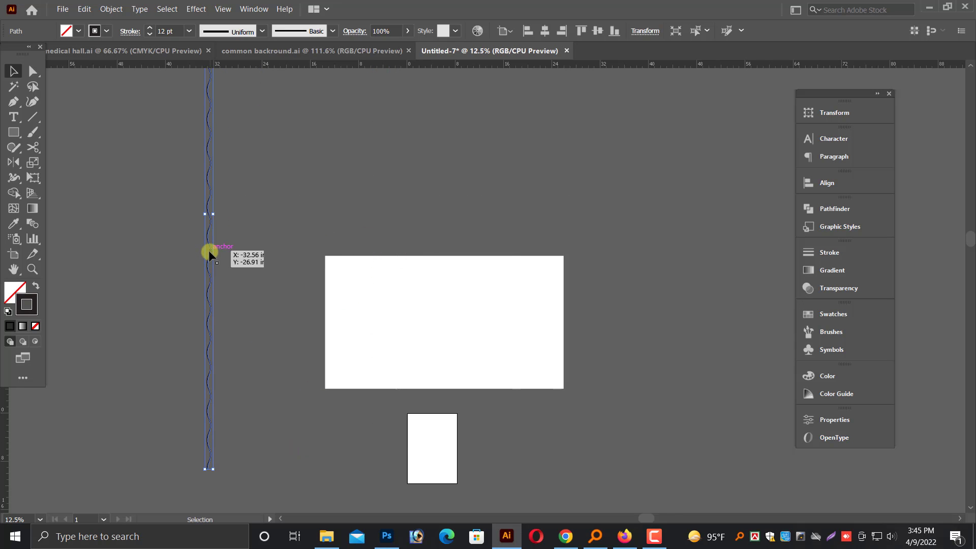
left_click(339, 263)
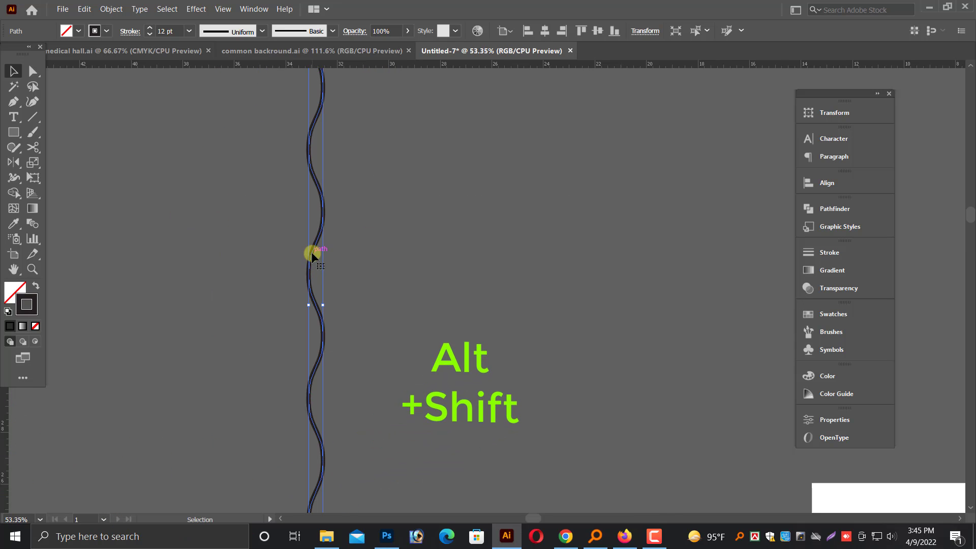
left_click_drag(320, 260, 337, 260)
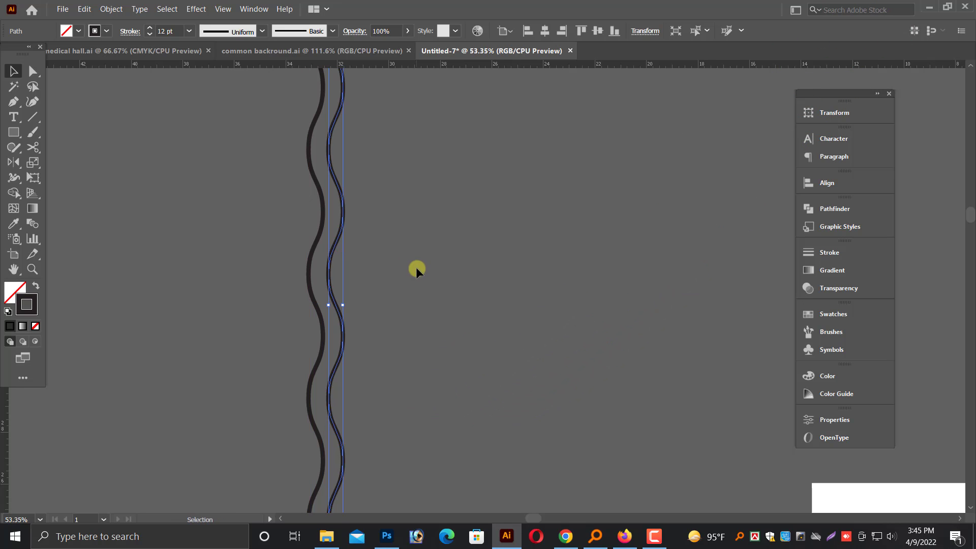
Step: Repeat the copy with Ctrl+D to build a band of wave lines
key("ctrl+d")
key("ctrl+d")
key("ctrl+d")
key("ctrl+d")
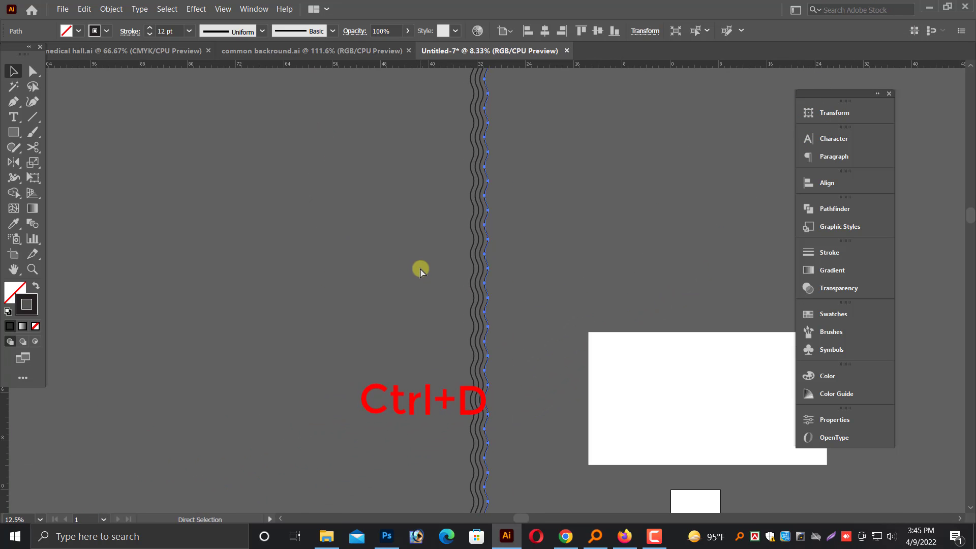
scroll(419, 270, "down", 8)
key("ctrl+d")
key("ctrl+d")
key("ctrl+d")
key("ctrl+d")
key("ctrl+d")
key("ctrl+d")
key("ctrl+d")
key("ctrl+d")
key("ctrl+d")
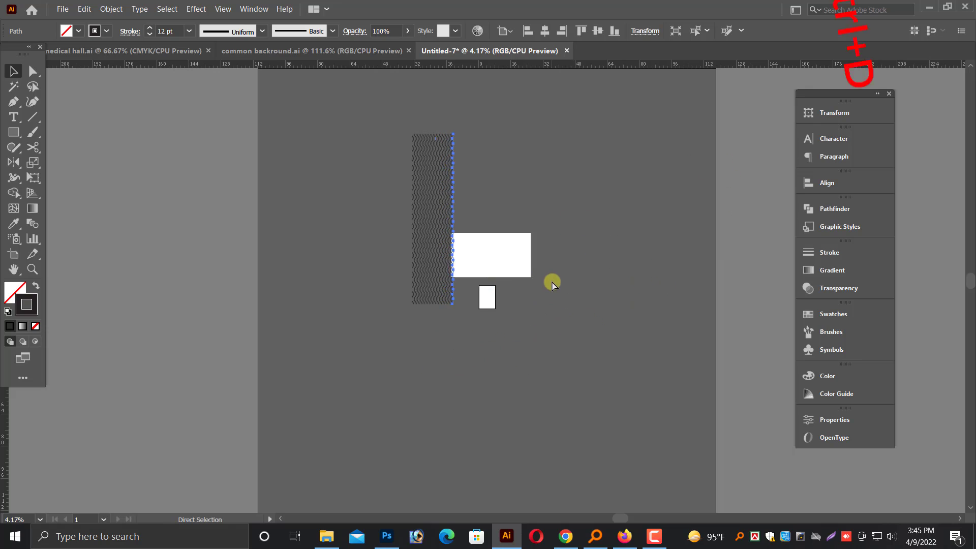
key("ctrl+d")
key("ctrl+d")
key("ctrl+d")
key("ctrl+d")
key("ctrl+d")
key("ctrl+d")
key("ctrl+d")
key("ctrl+d")
key("ctrl+d")
key("ctrl+d")
key("ctrl+d")
key("ctrl+d")
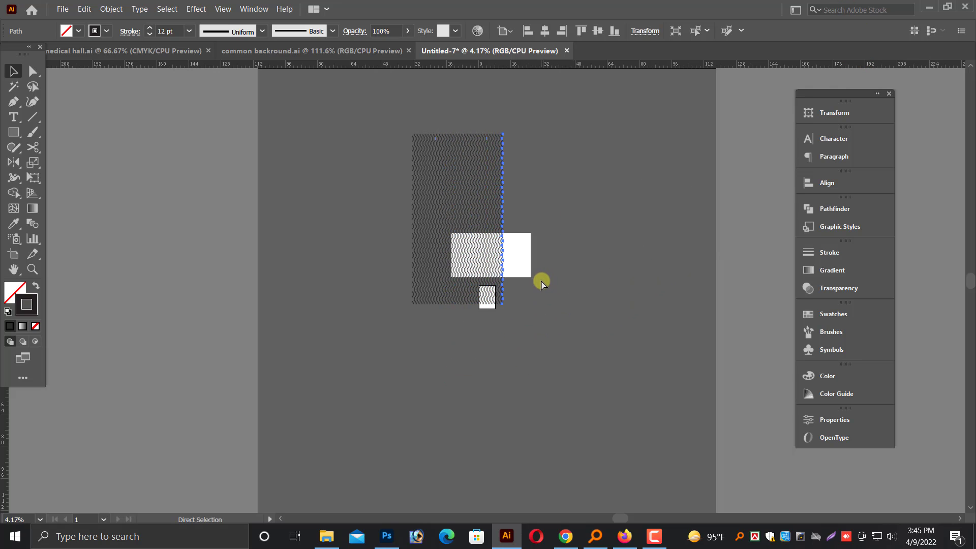
key("ctrl+d")
key("ctrl+d")
key("ctrl+d")
key("ctrl+d")
key("ctrl+d")
key("ctrl+d")
key("ctrl+d")
key("ctrl+d")
key("ctrl+d")
key("ctrl+d")
key("ctrl+d")
key("ctrl+d")
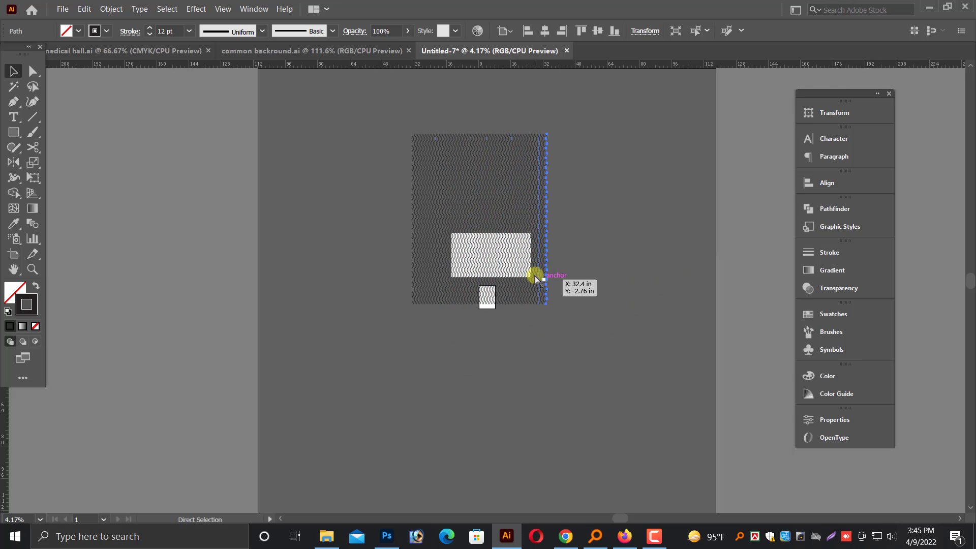
key("ctrl+d")
key("ctrl+d")
key("ctrl+d")
Step: Select all the wave lines, scale them down, and group them
left_click_drag(639, 218, 636, 219)
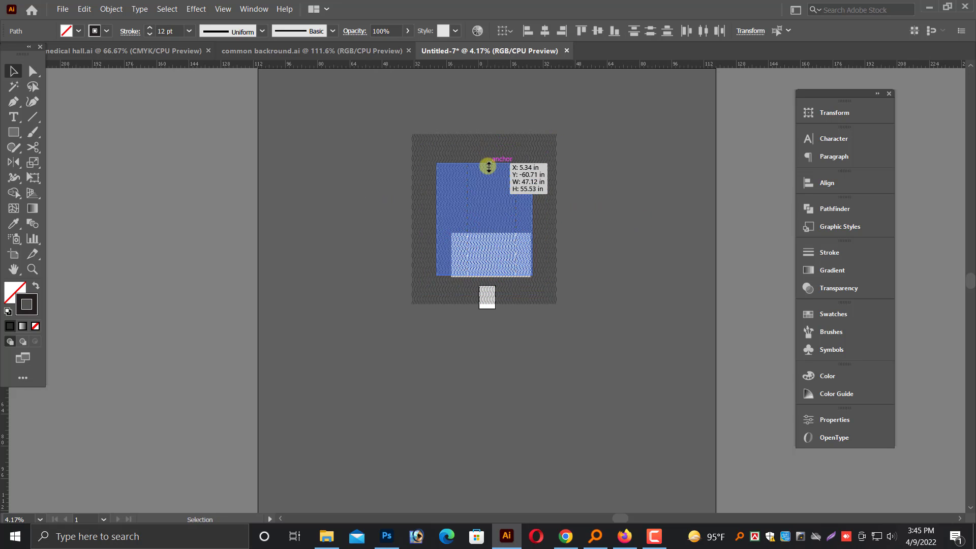
left_click_drag(485, 137, 488, 168)
key("ctrl+plus")
key("ctrl+plus")
key("ctrl+plus")
key("ctrl+plus")
scroll(530, 247, "down", 5)
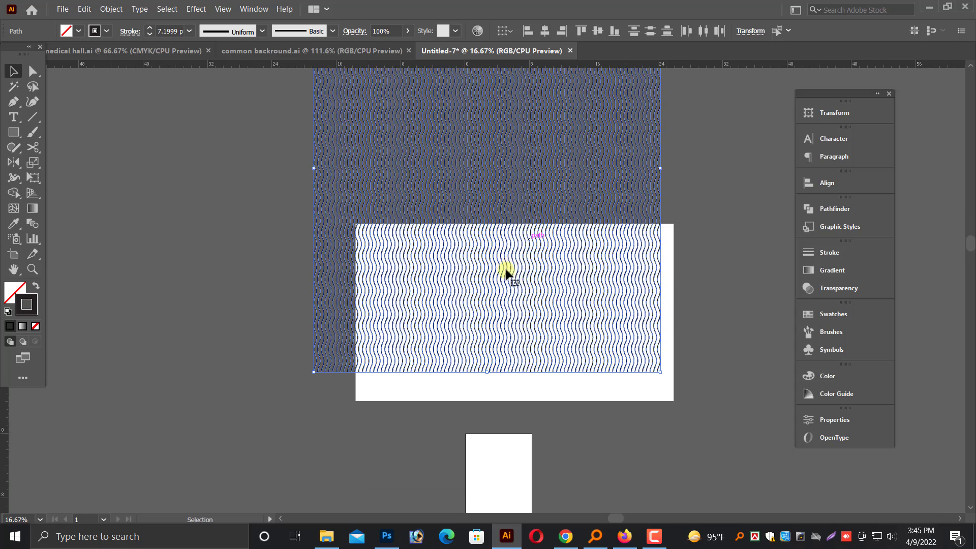
right_click(541, 167)
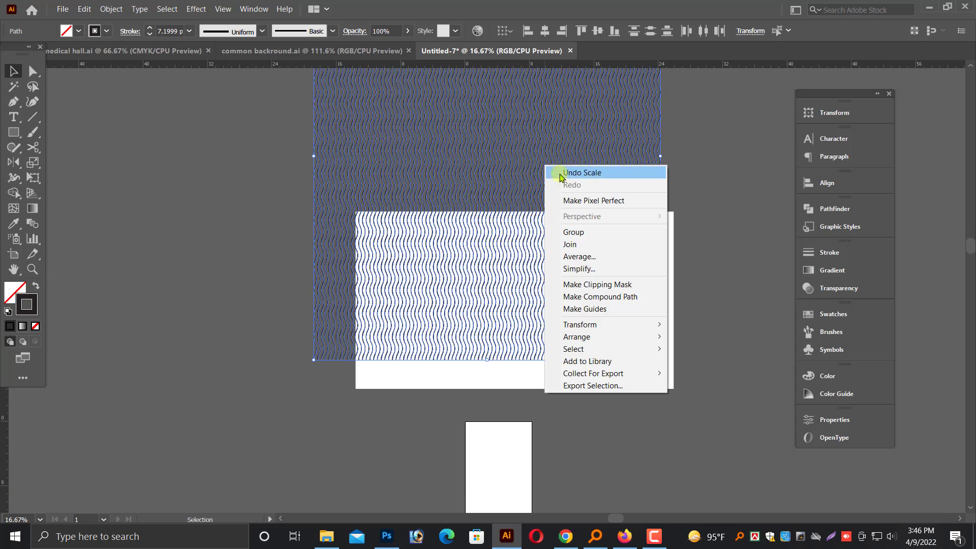
left_click(589, 244)
Step: Move the wave group over both artboards
left_click(682, 233)
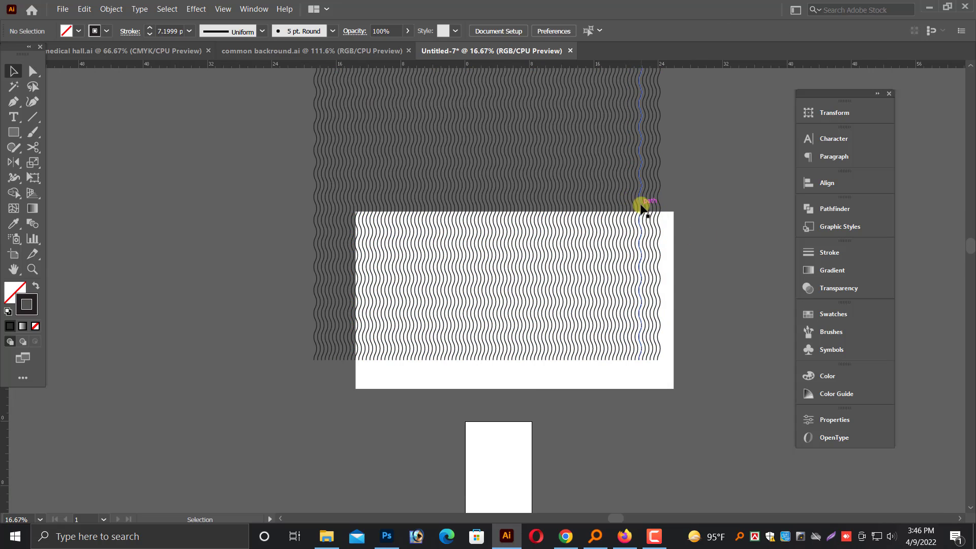
left_click_drag(657, 269, 685, 394)
left_click(717, 331)
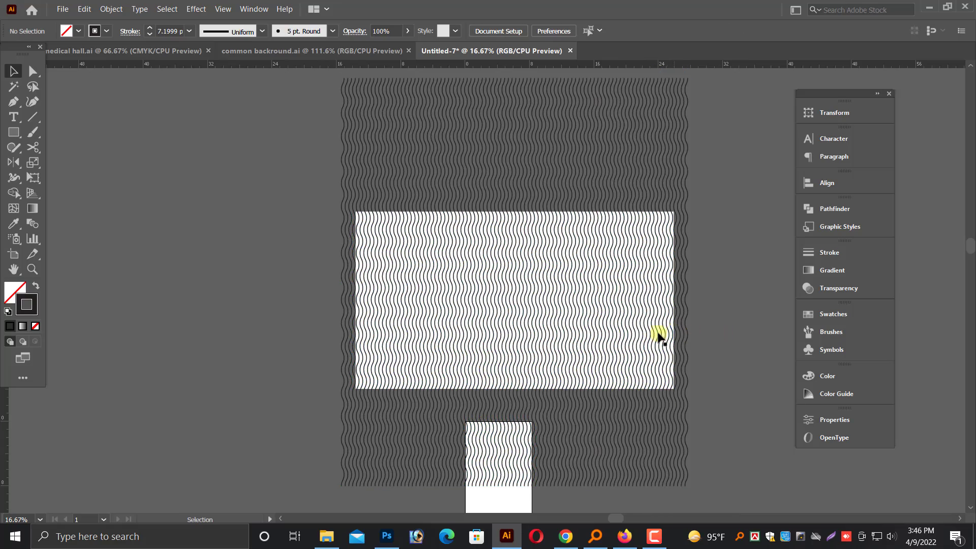
left_click(602, 415)
scroll(328, 109, "up", 1)
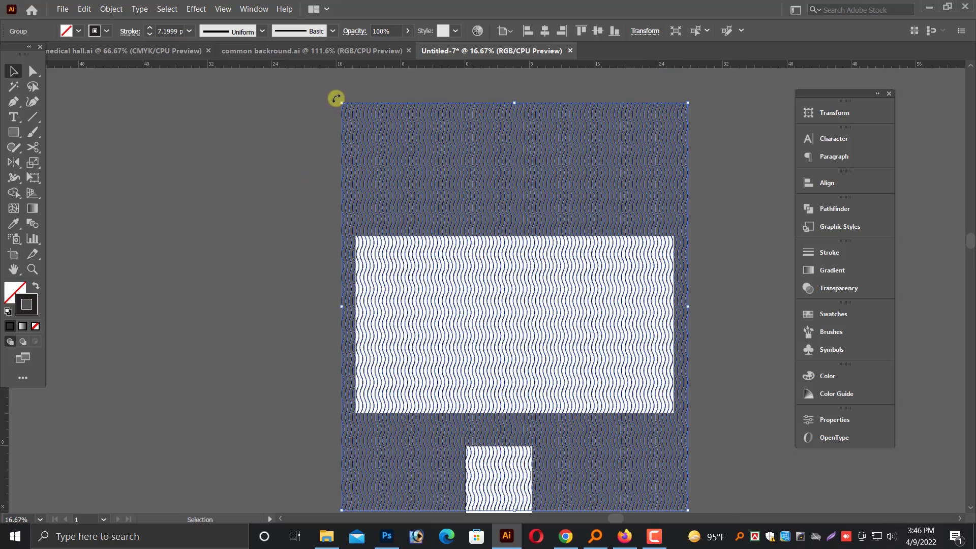
Step: Rotate the wave group about 30° diagonally
left_click_drag(336, 98, 480, 100)
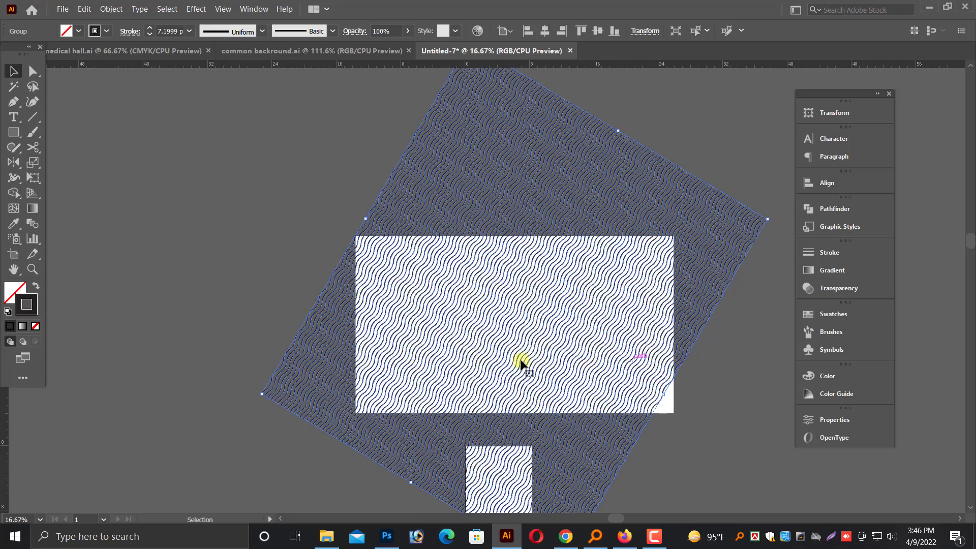
scroll(458, 349, "down", 1)
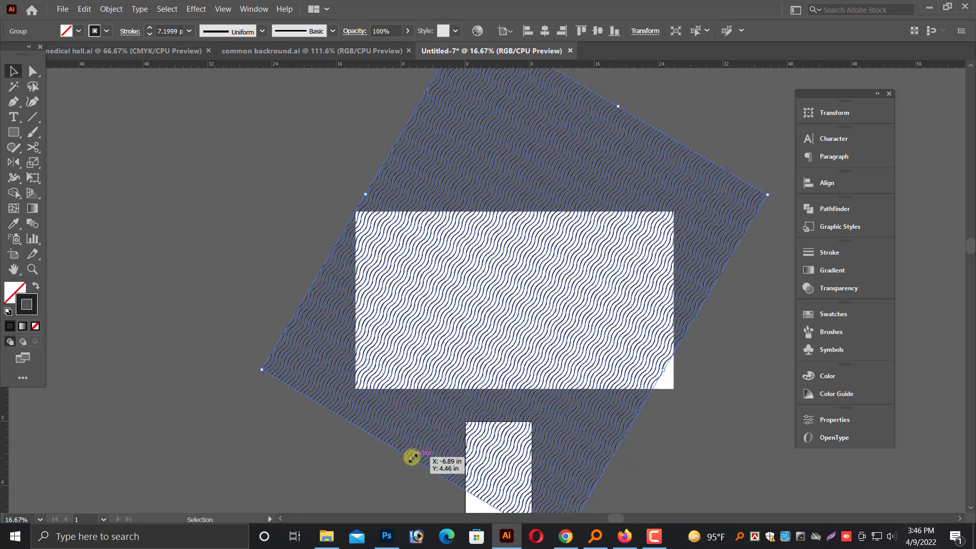
left_click_drag(412, 458, 445, 405)
Step: Reposition the diagonal wave group across the white rectangle
left_click_drag(538, 277, 449, 312)
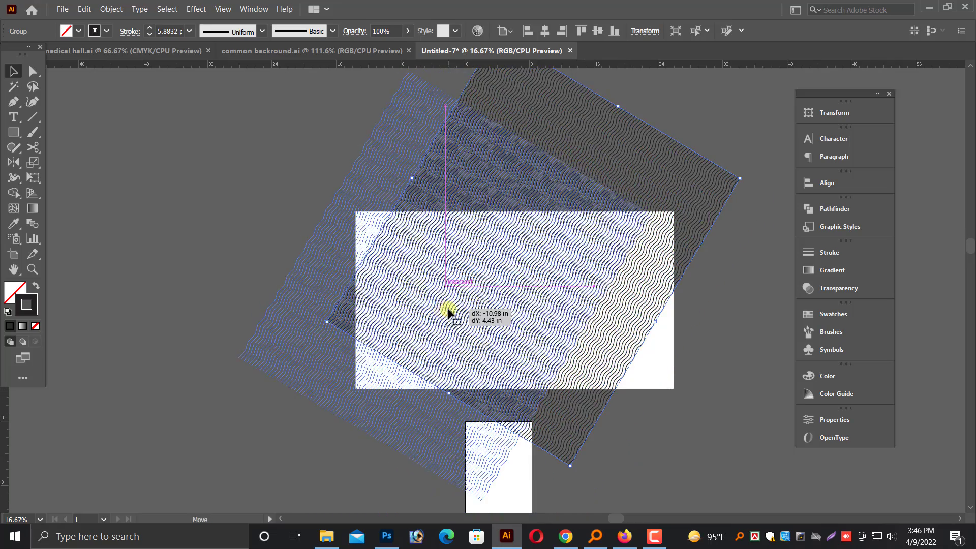
left_click(108, 330)
left_click_drag(515, 309, 517, 301)
left_click(282, 289)
scroll(506, 375, "down", 2)
mouse_move(506, 375)
left_mouse_down()
mouse_move(464, 382)
mouse_move(426, 362)
left_mouse_up()
left_click_drag(425, 268, 645, 319)
scroll(633, 261, "up", 10)
mouse_move(213, 170)
left_mouse_down()
mouse_move(611, 266)
mouse_move(628, 305)
left_mouse_up()
mouse_move(646, 272)
left_mouse_down()
mouse_move(483, 259)
mouse_move(489, 272)
left_mouse_up()
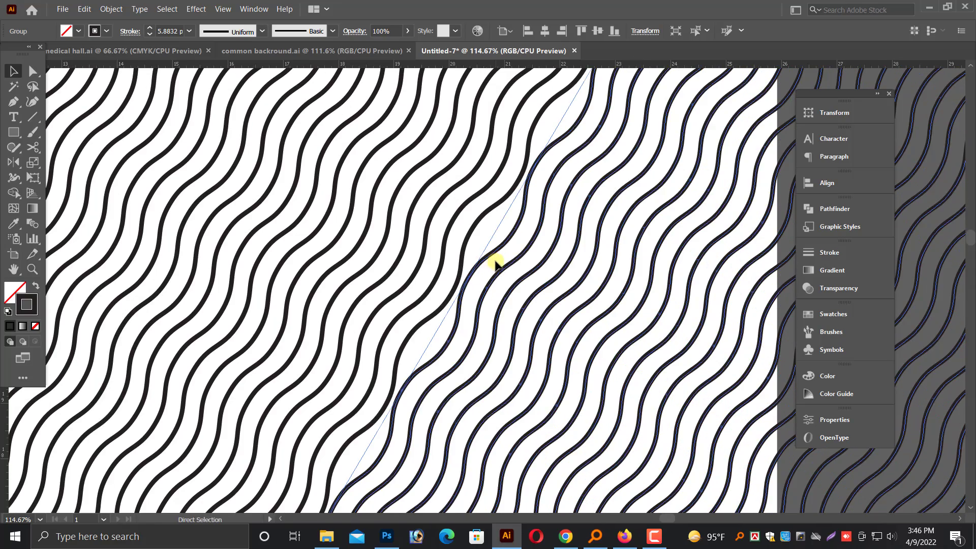
Step: Delete the extra wave set and ungroup the remaining wave lines
scroll(496, 260, "down", 5)
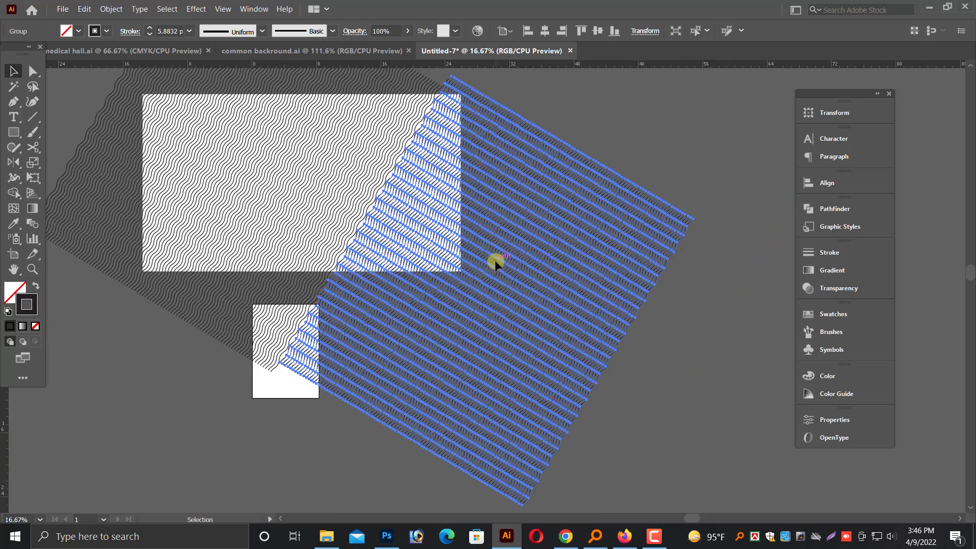
scroll(496, 260, "up", 1)
key("Delete")
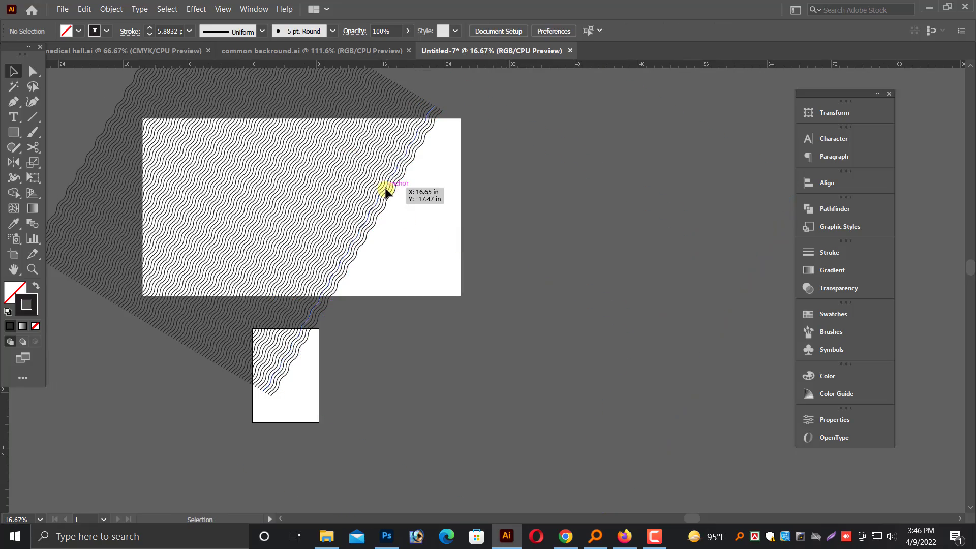
right_click(387, 191)
left_click(422, 295)
Step: Undo the last copy, then repeat copies to extend the waves down-right
left_click_drag(285, 187, 542, 267)
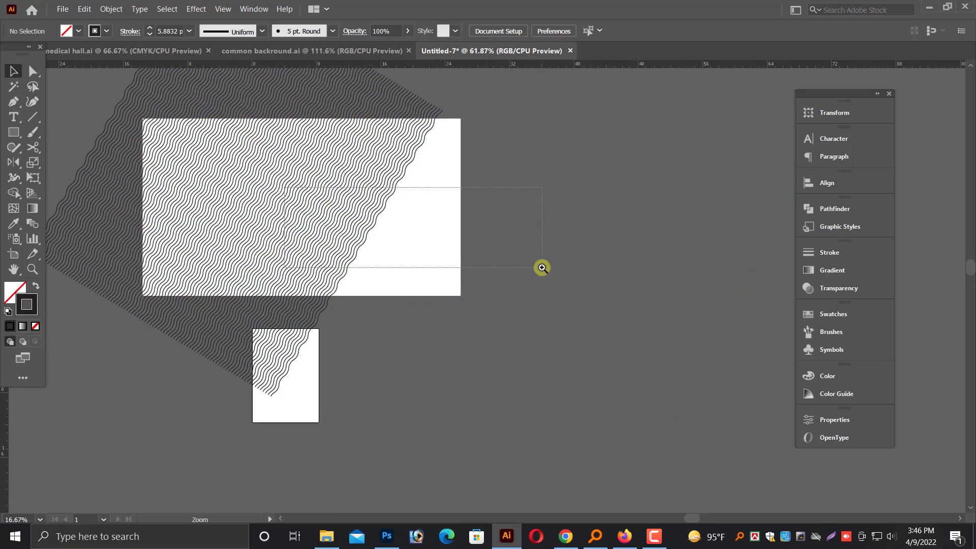
mouse_move(247, 191)
left_mouse_down()
mouse_move(392, 242)
mouse_move(407, 284)
mouse_move(401, 276)
mouse_move(422, 283)
left_mouse_up()
key("ctrl+z")
key("ctrl+d")
key("ctrl+d")
key("ctrl+d")
key("ctrl+minus")
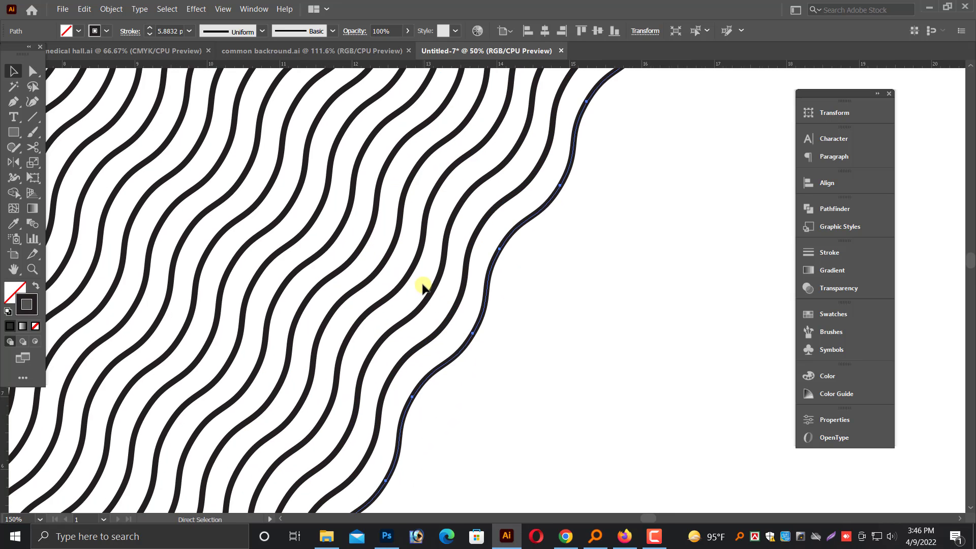
key("ctrl+minus")
key("ctrl+minus")
key("ctrl+minus")
key("ctrl+minus")
key("ctrl+minus")
key("ctrl+d")
key("ctrl+d")
key("ctrl+d")
key("ctrl+d")
key("ctrl+d")
key("ctrl+d")
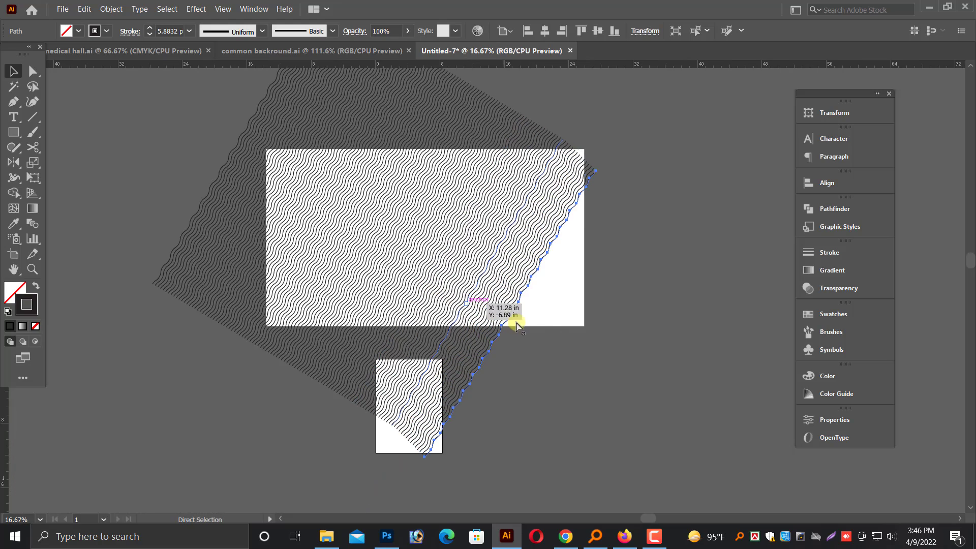
key("ctrl+d")
key("ctrl+d")
key("ctrl+d")
key("ctrl+d")
key("ctrl+d")
key("ctrl+d")
key("ctrl+d")
key("ctrl+d")
key("ctrl+d")
key("ctrl+d")
key("ctrl+d")
key("ctrl+d")
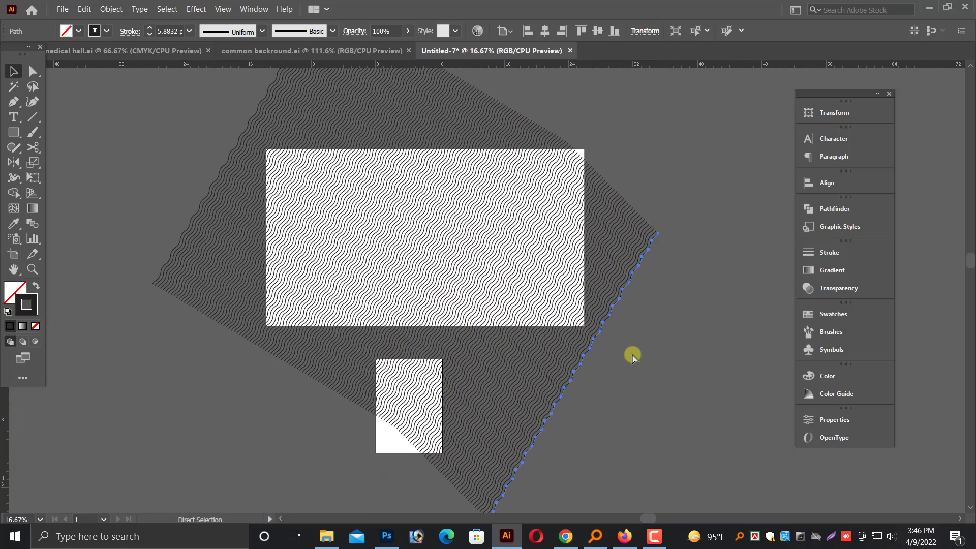
Step: Select all the wave lines to check coverage, then deselect
key("ctrl+a")
scroll(635, 341, "up", 3)
left_click_drag(632, 294, 613, 319)
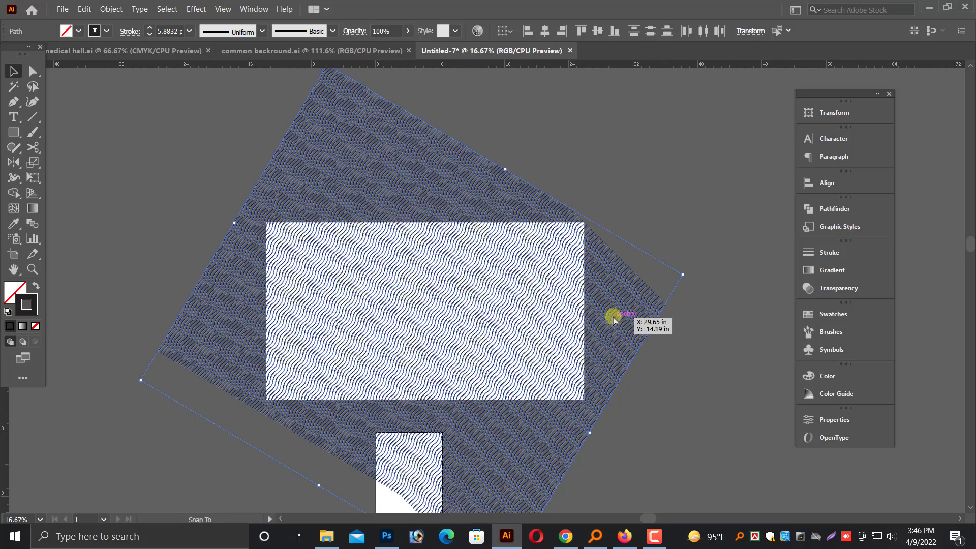
left_click(676, 369)
scroll(265, 330, "down", 2)
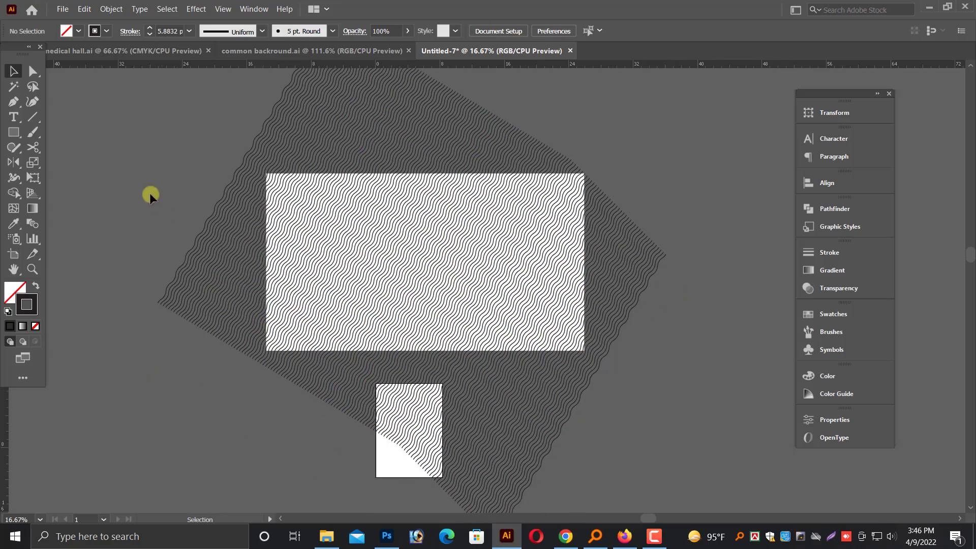
Step: Check the pattern coverage and shrink the wave pattern slightly from the bottom
key("ctrl+equal")
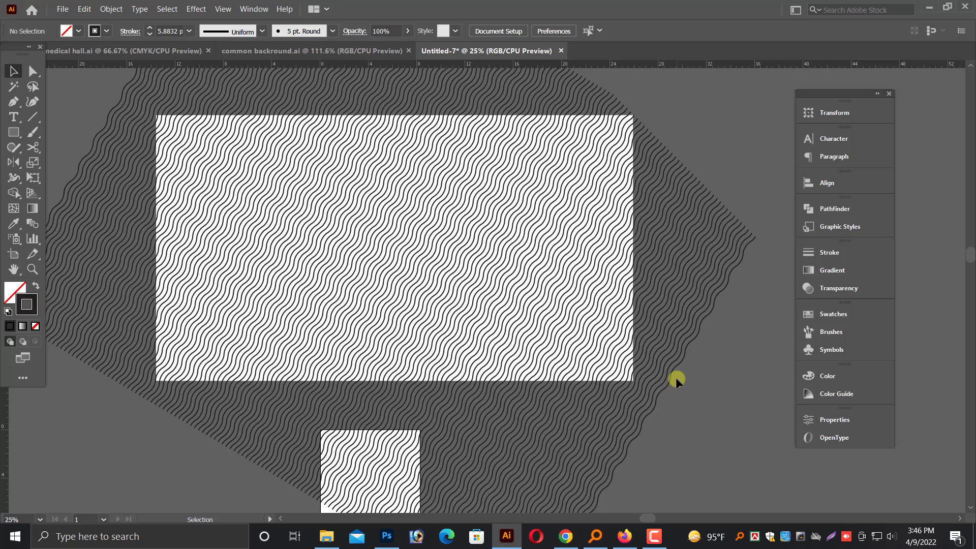
key("ctrl+minus")
left_click(595, 366)
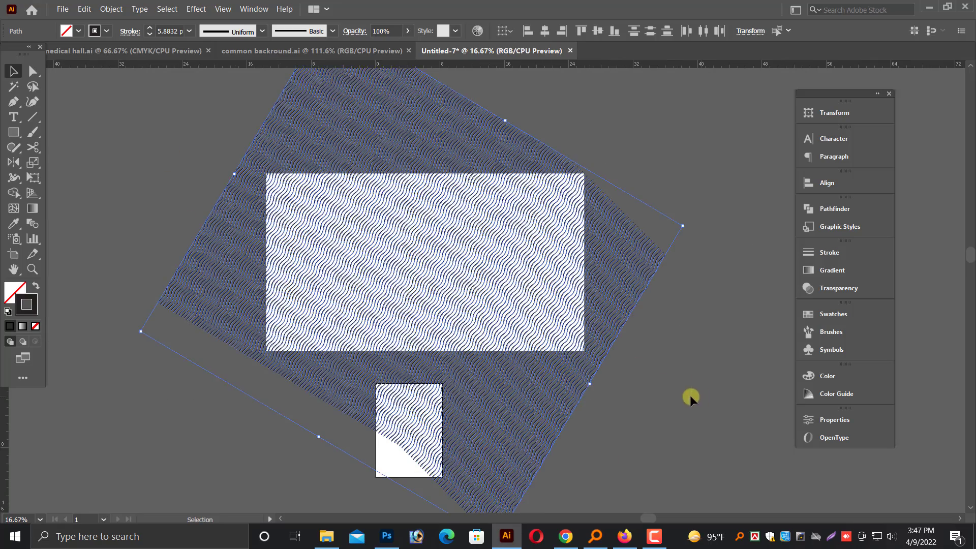
scroll(534, 458, "down", 1)
left_click_drag(498, 504, 498, 499)
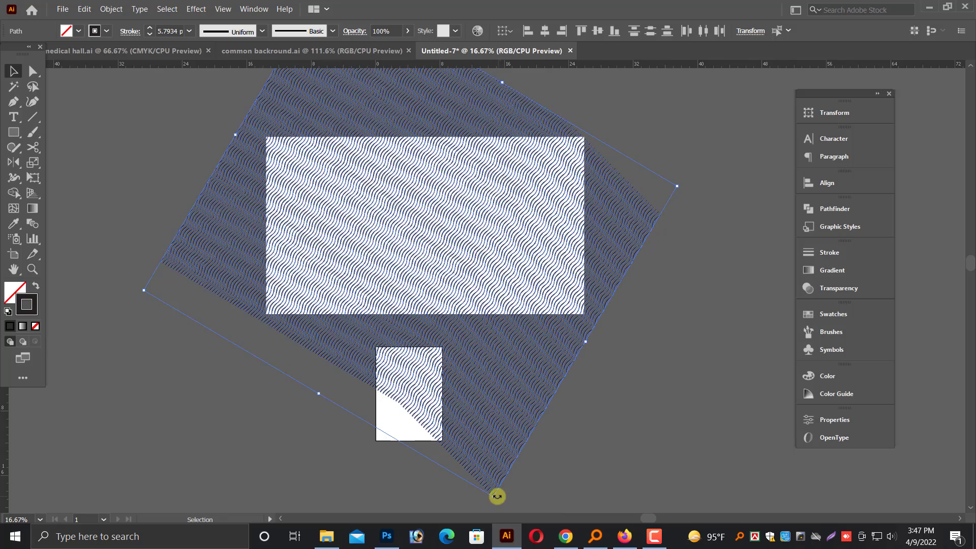
left_click_drag(495, 497, 500, 488)
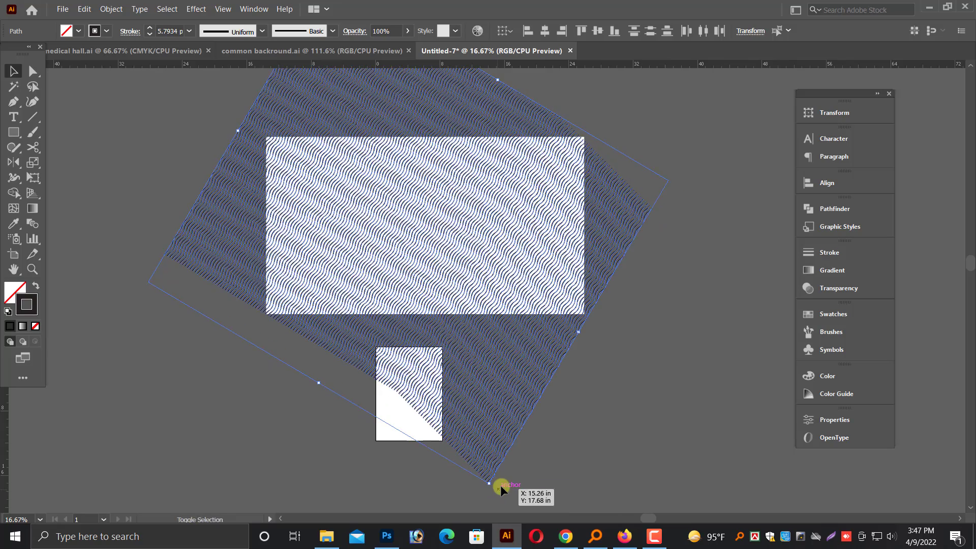
Step: Nudge the wave pattern up and right, then enlarge it slightly
key("shift+Up")
key("shift+Up")
key("shift+Up")
key("shift+Up")
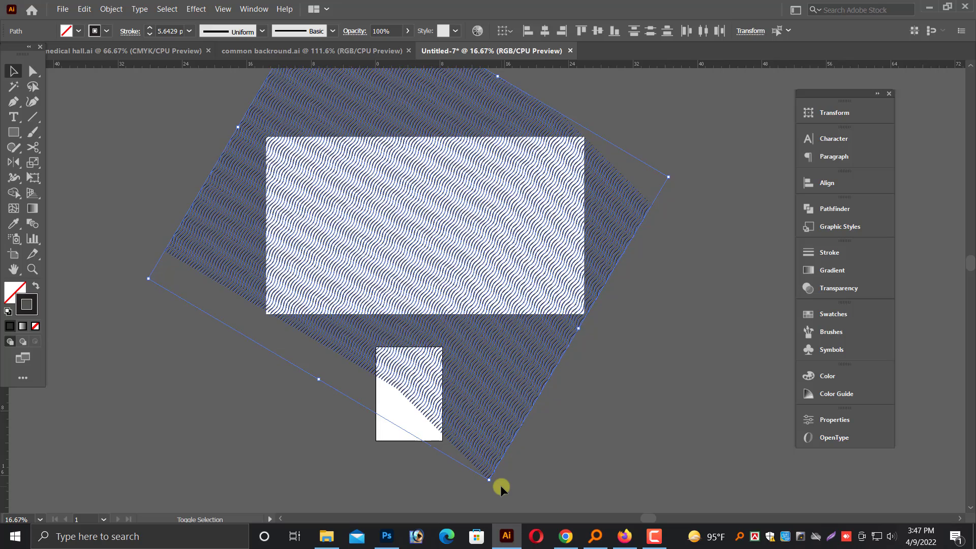
key("shift+Up")
key("shift+Right")
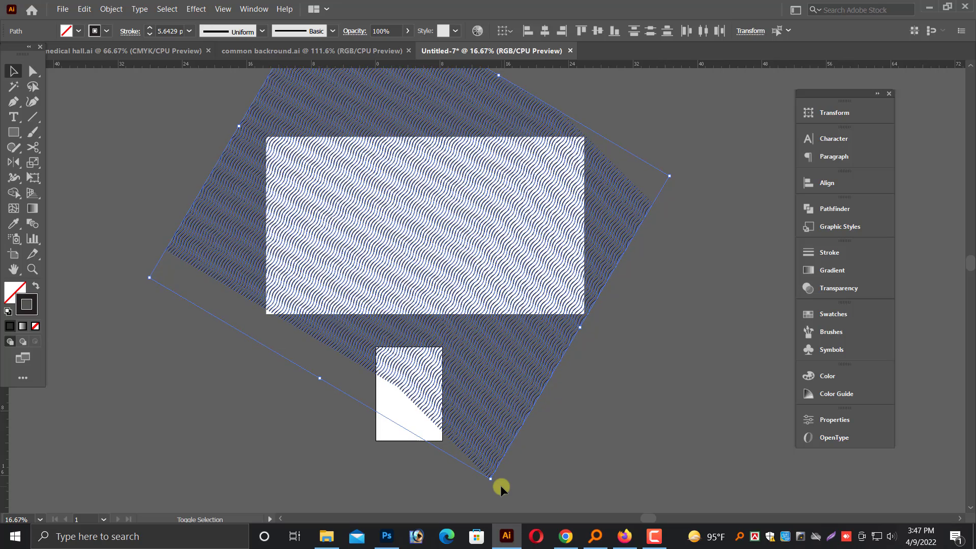
key("shift+Right")
key("shift+Right")
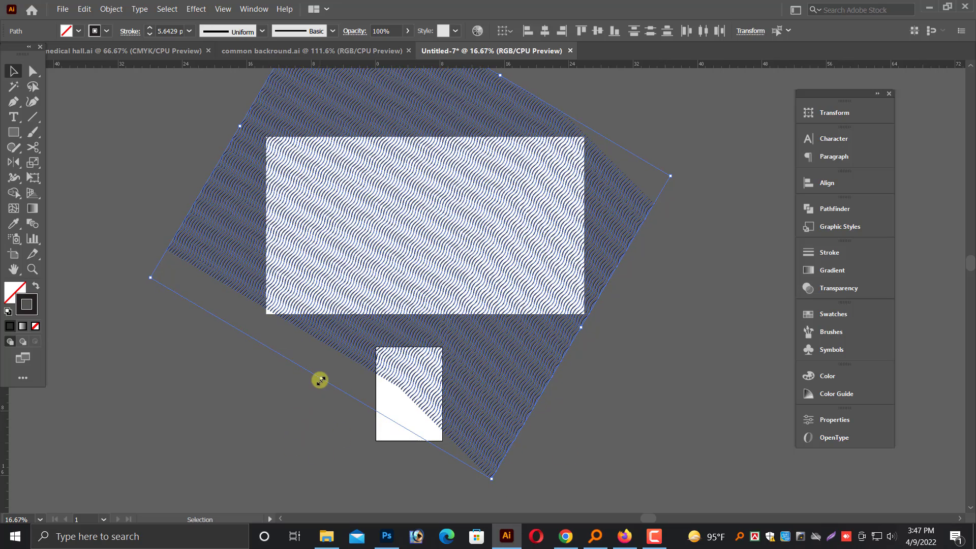
left_click_drag(320, 381, 313, 390)
Step: Group the wavy lines and clear the selection
right_click(392, 250)
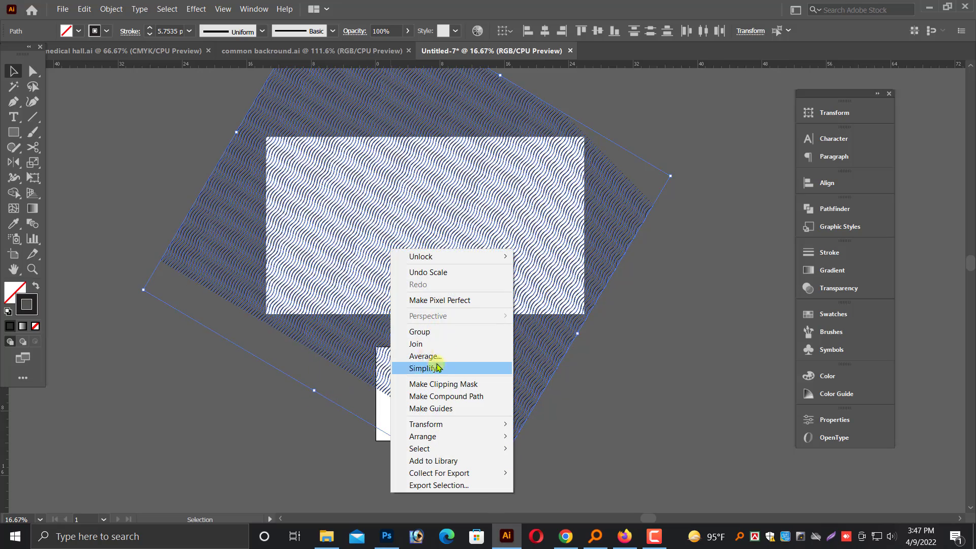
left_click(420, 332)
left_click(682, 360)
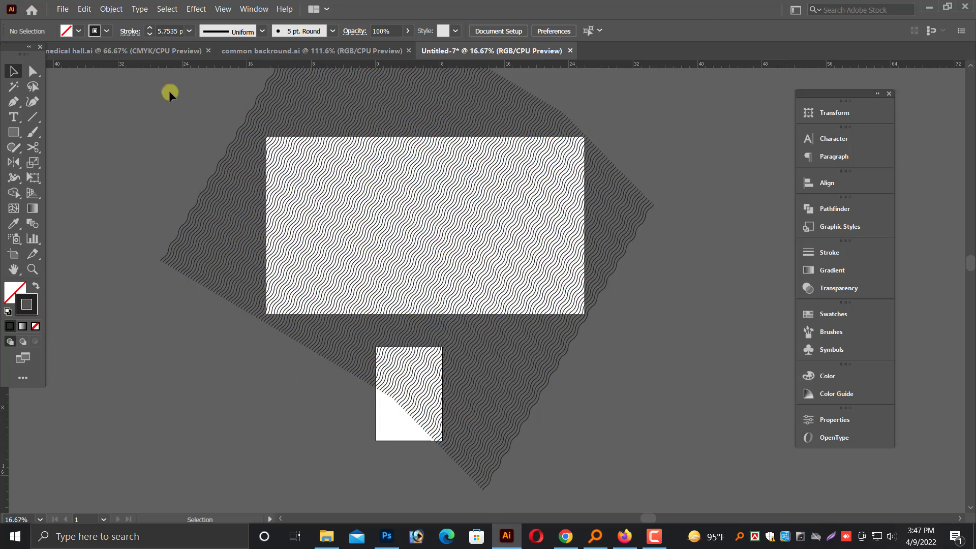
left_click(111, 9)
Step: Unlock everything and select the rectangle together with the wave pattern
left_click(124, 96)
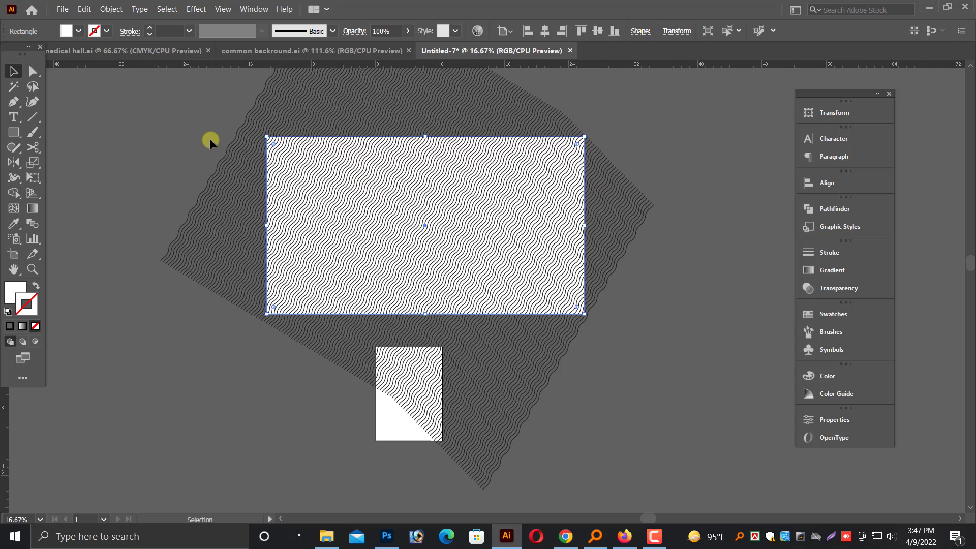
left_click(415, 131, "shift")
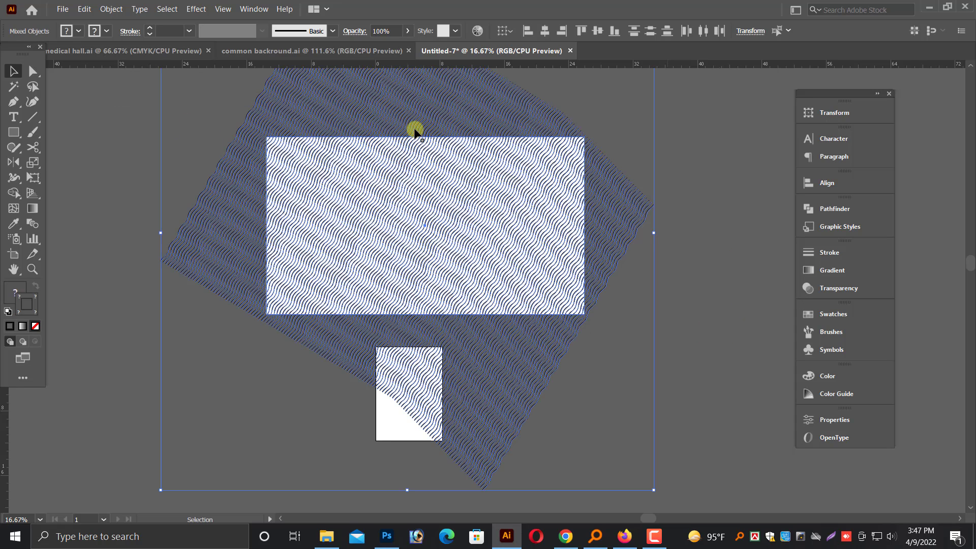
left_click(14, 197)
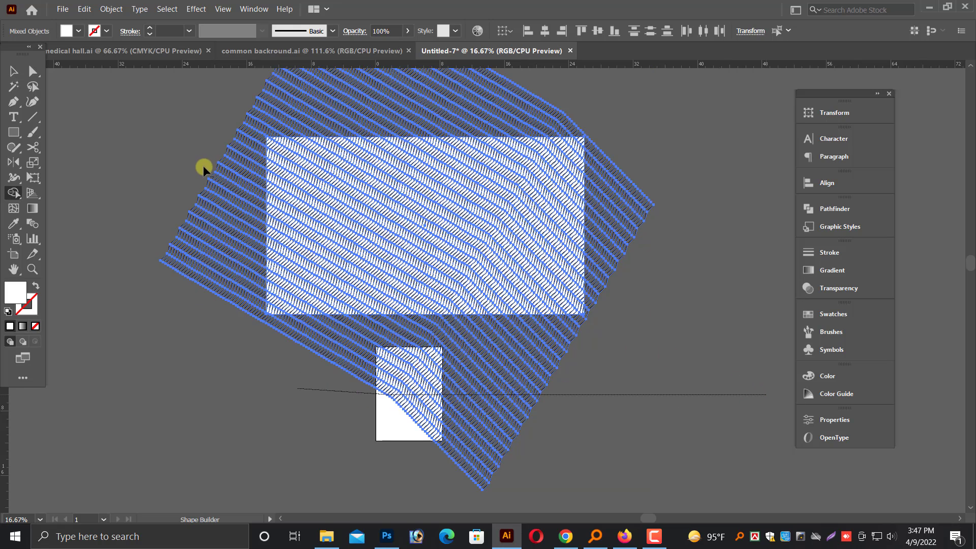
Step: Alt-erase wave pieces over the small rectangle and left, above, right, below
key("alt")
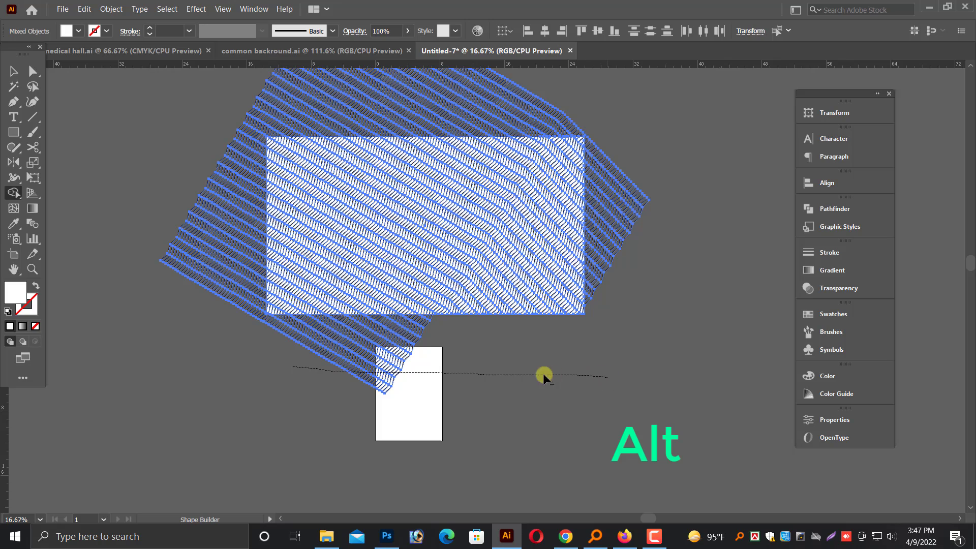
left_click_drag(592, 375, 600, 377)
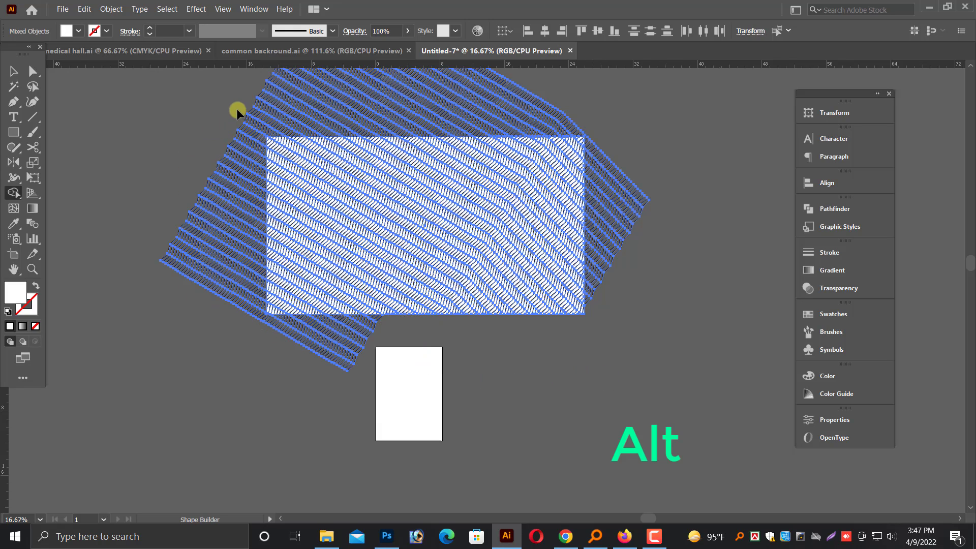
left_click_drag(152, 337, 185, 348)
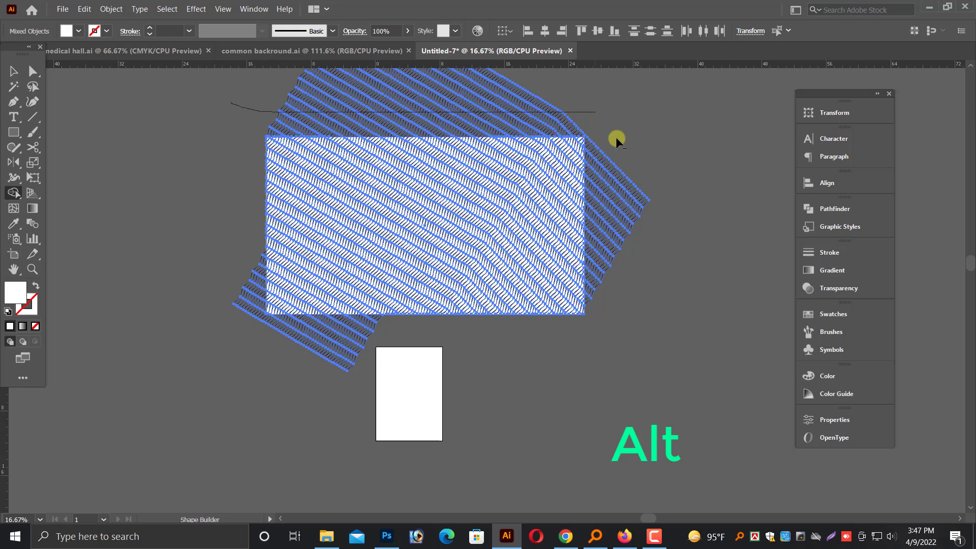
left_click_drag(615, 136, 616, 138)
left_click_drag(619, 351, 618, 353)
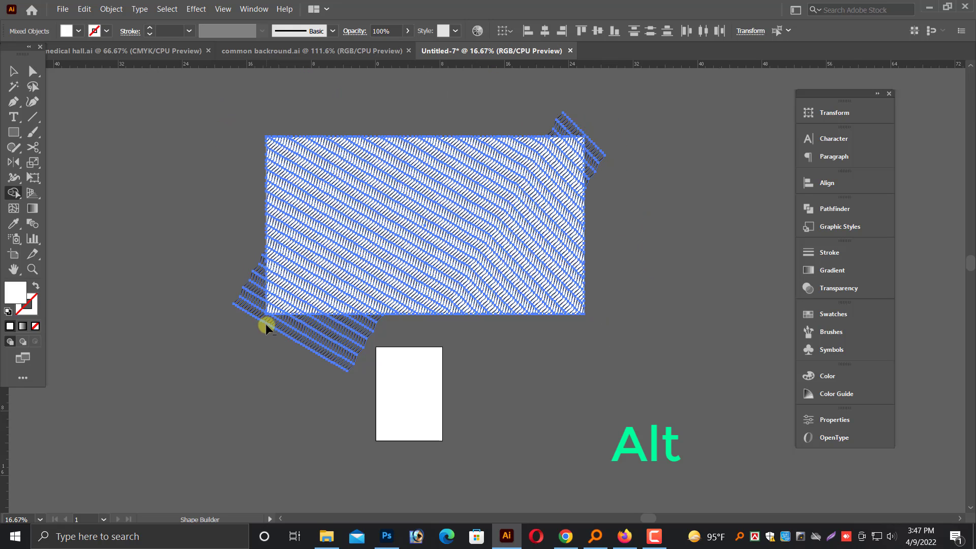
left_click_drag(248, 237, 260, 316)
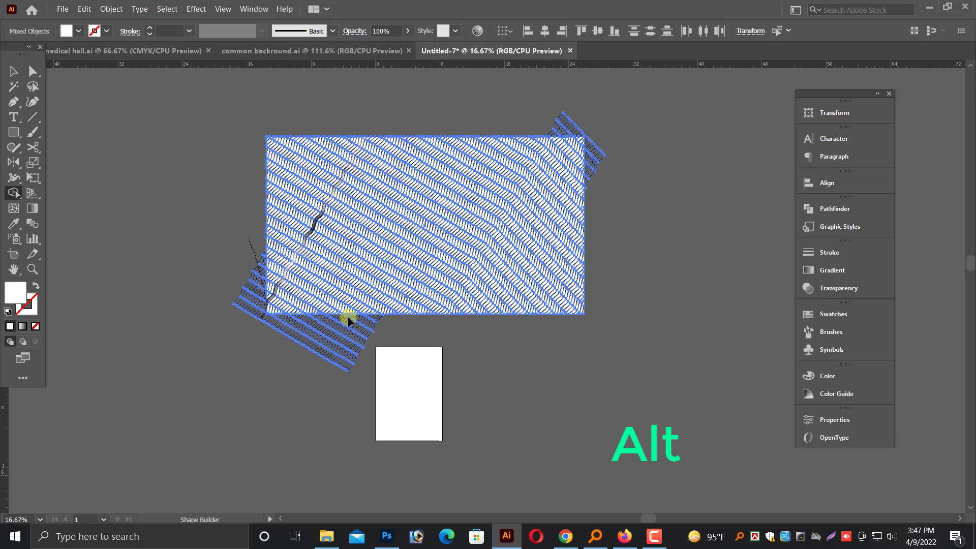
key("ctrl+plus")
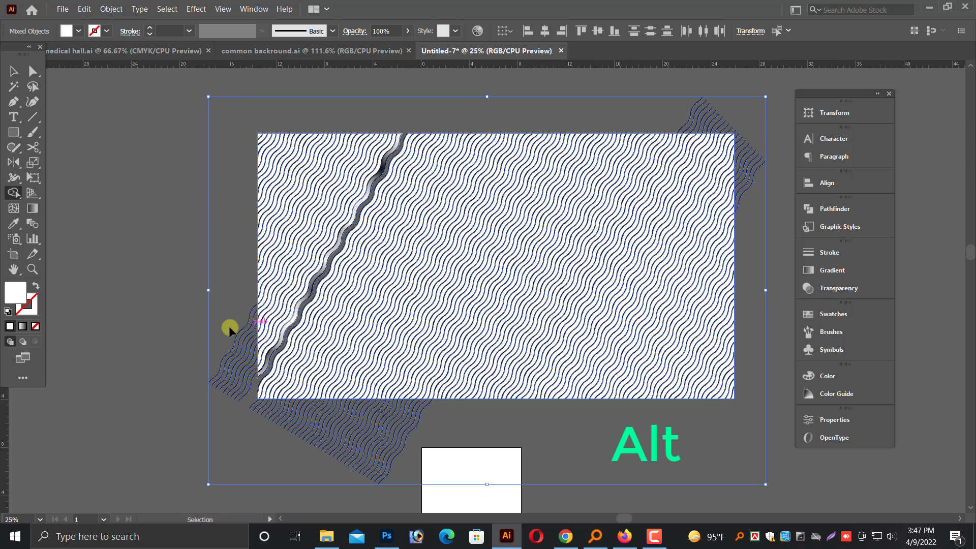
Step: Delete the leftover wave pieces hanging past the rectangle's lower-left corner
mouse_move(239, 377)
left_mouse_down()
mouse_move(243, 437)
mouse_move(549, 449)
left_mouse_up()
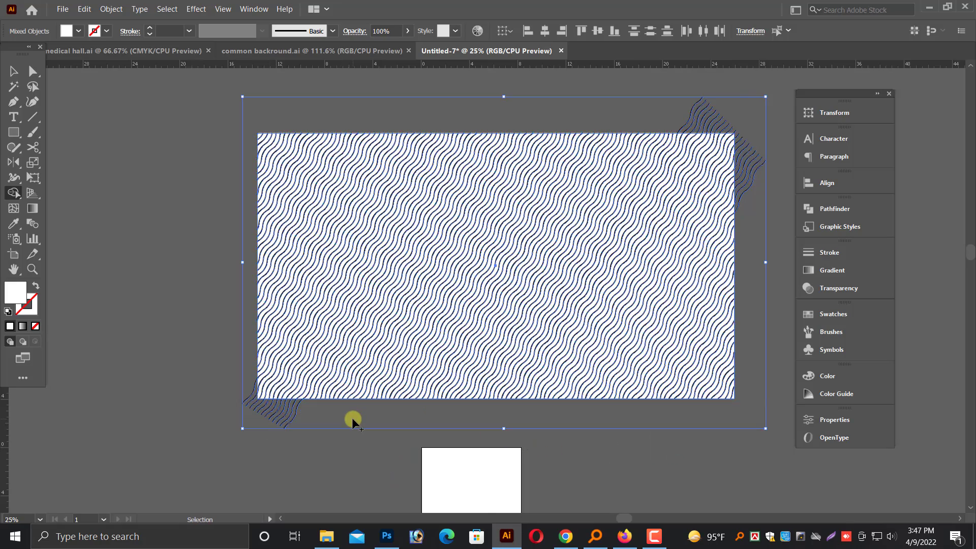
key("ctrl+plus")
key("ctrl+plus")
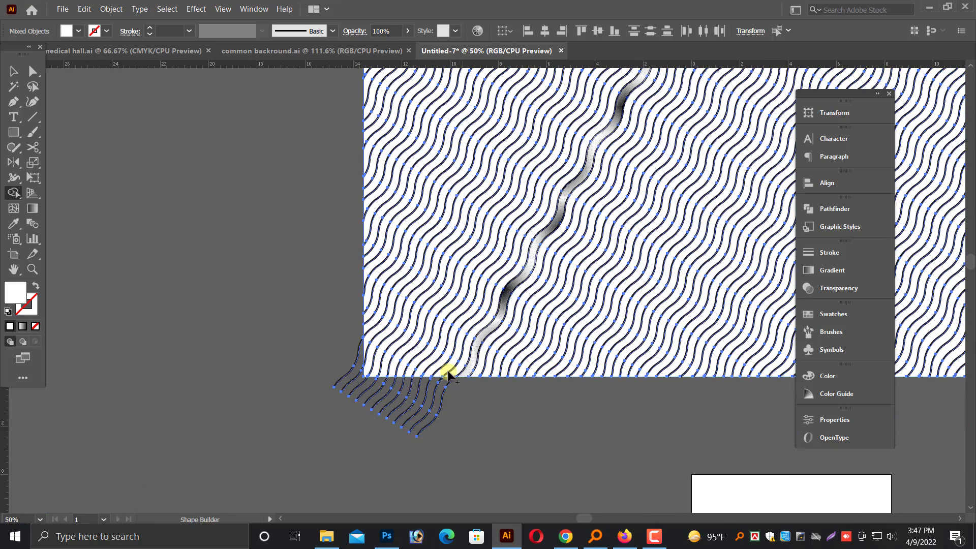
left_click_drag(332, 396, 488, 408)
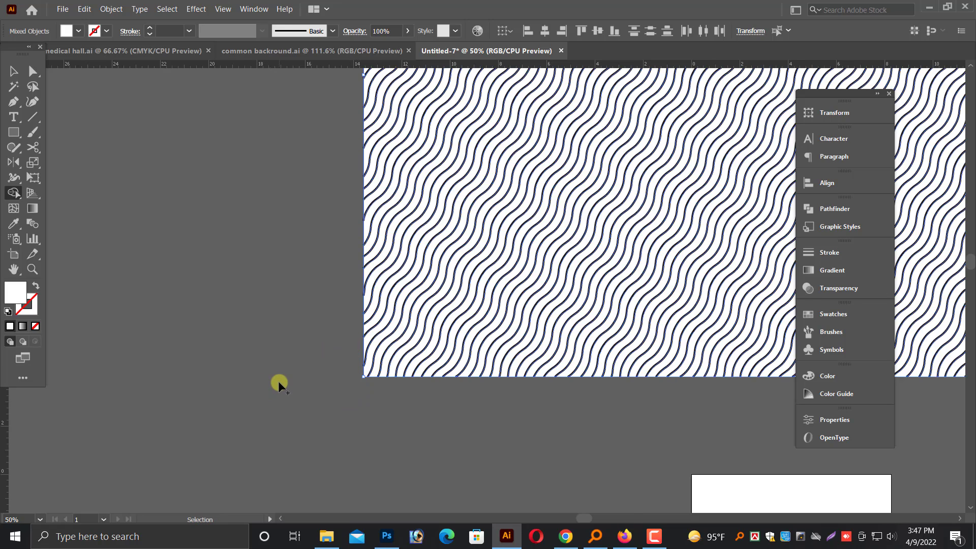
scroll(279, 380, "down", 2)
Step: Zoom into the top-right corner and delete the wave pieces above it
left_click_drag(606, 164, 737, 252)
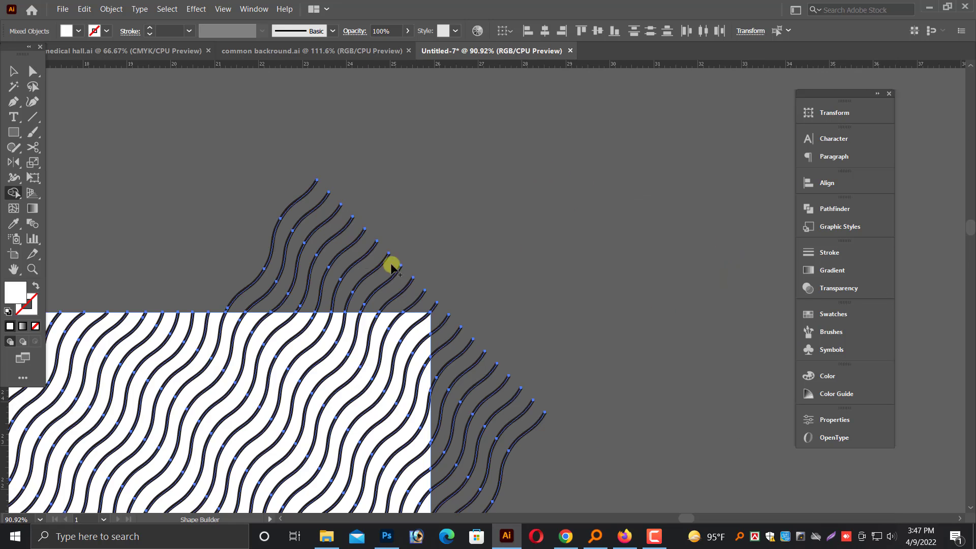
mouse_move(425, 265)
left_mouse_down()
mouse_move(509, 313)
mouse_move(485, 334)
left_mouse_up()
scroll(509, 313, "down", 2)
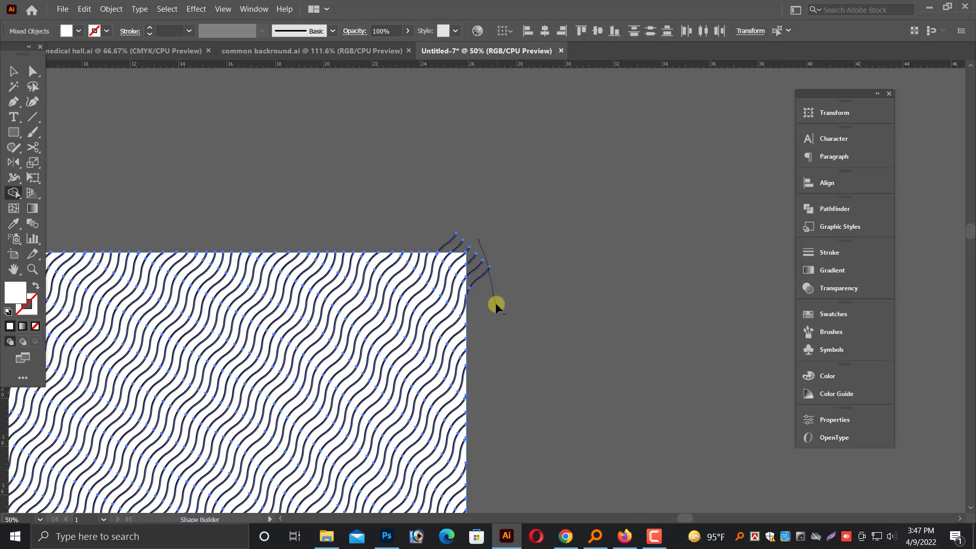
Step: Delete the last stray stroke ends past the right edge, then return to the Selection tool
key("ctrl+1")
scroll(510, 278, "down", 1)
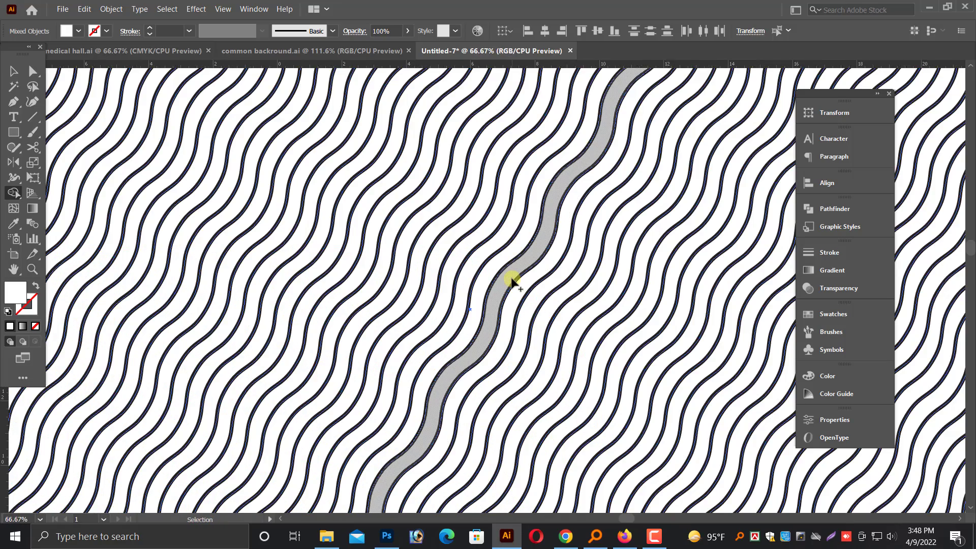
scroll(510, 278, "down", 2)
scroll(510, 279, "down", 2)
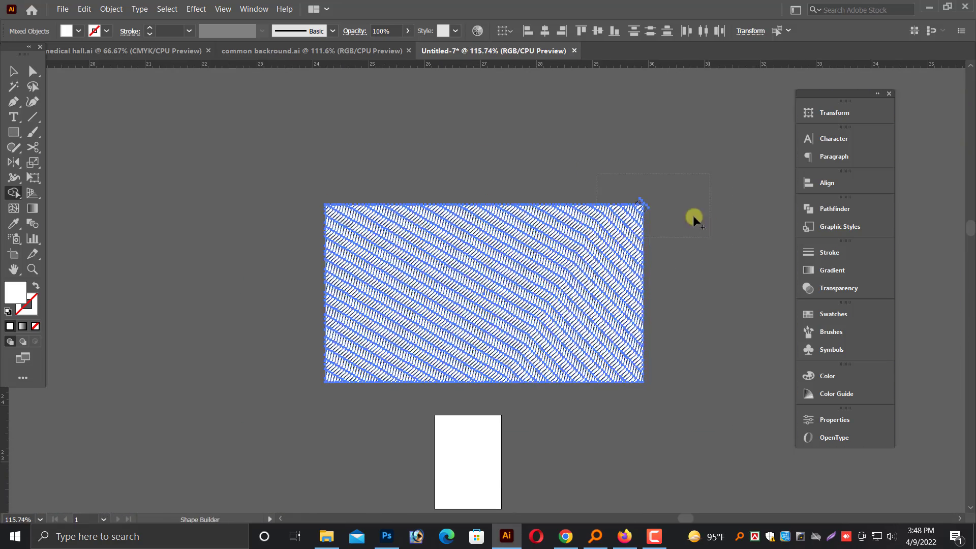
scroll(694, 215, "up", 5)
left_click_drag(429, 274, 441, 286)
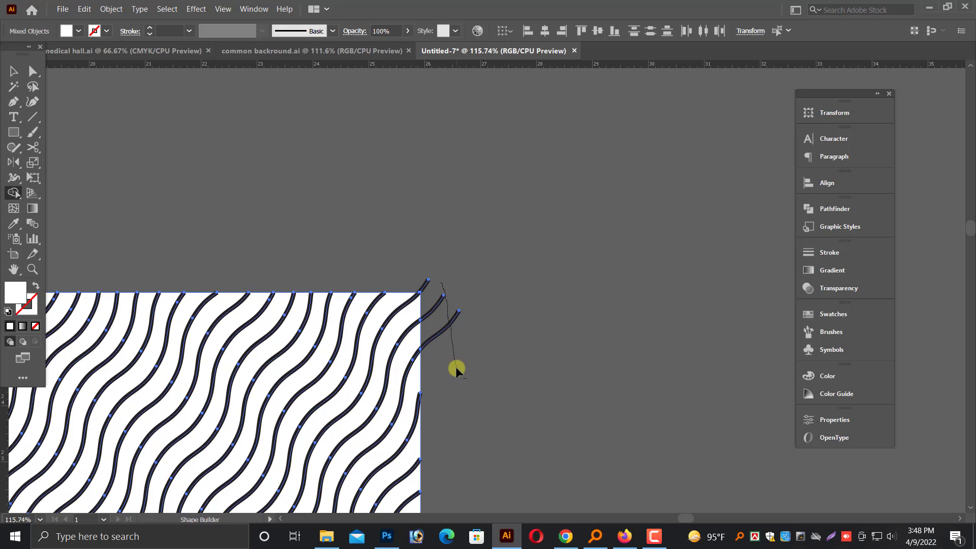
left_click_drag(456, 367, 456, 367)
left_click_drag(442, 331, 423, 273)
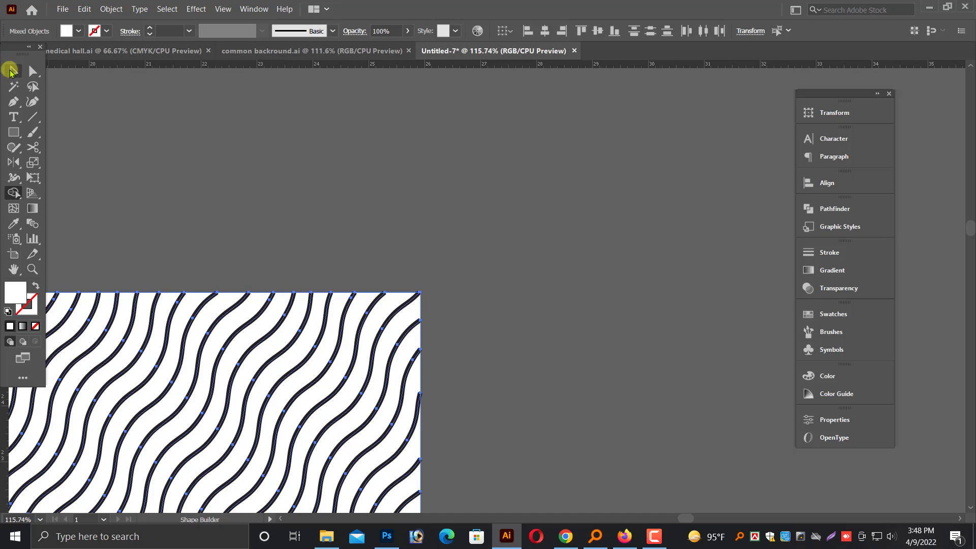
left_click(13, 72)
Step: Set the white background rectangle's opacity to 50% in Transparency
left_click(347, 175)
key("ctrl+minus")
key("ctrl+minus")
key("ctrl+minus")
key("ctrl+minus")
key("ctrl+minus")
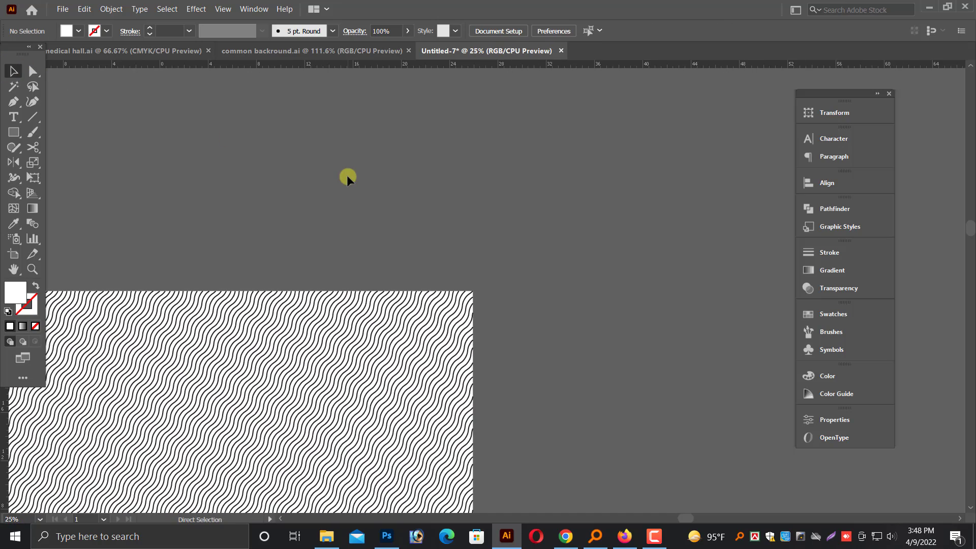
key("ctrl+minus")
key("ctrl+minus")
key("ctrl+0")
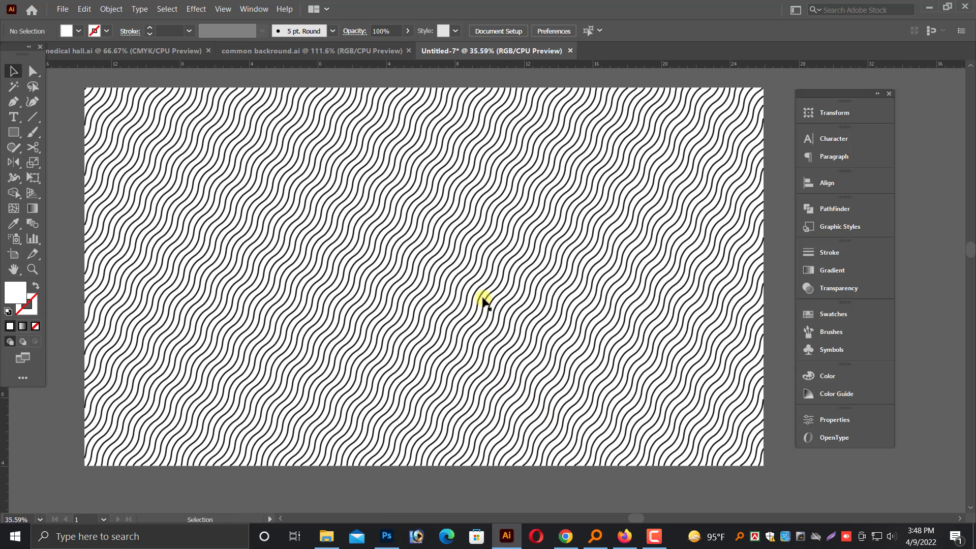
left_click(483, 283)
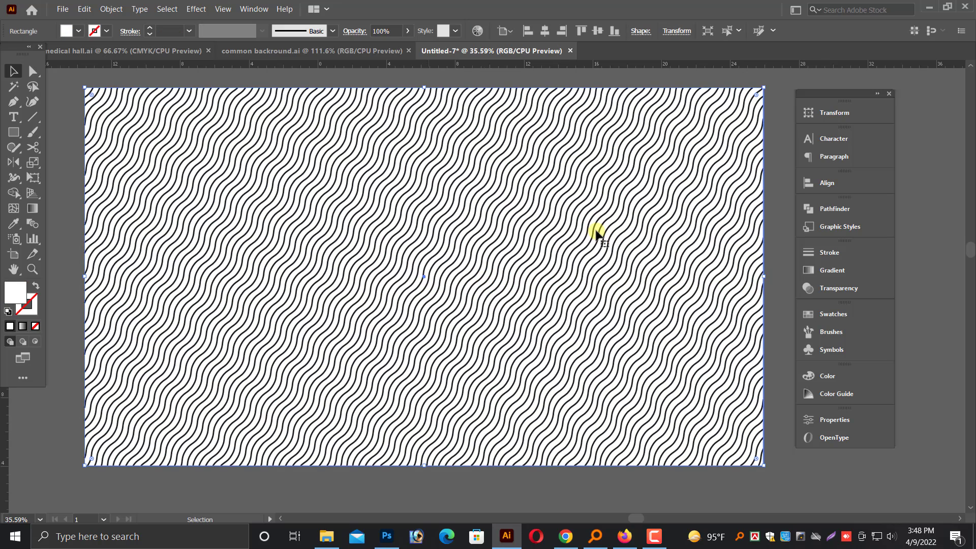
left_click(845, 289)
type("5")
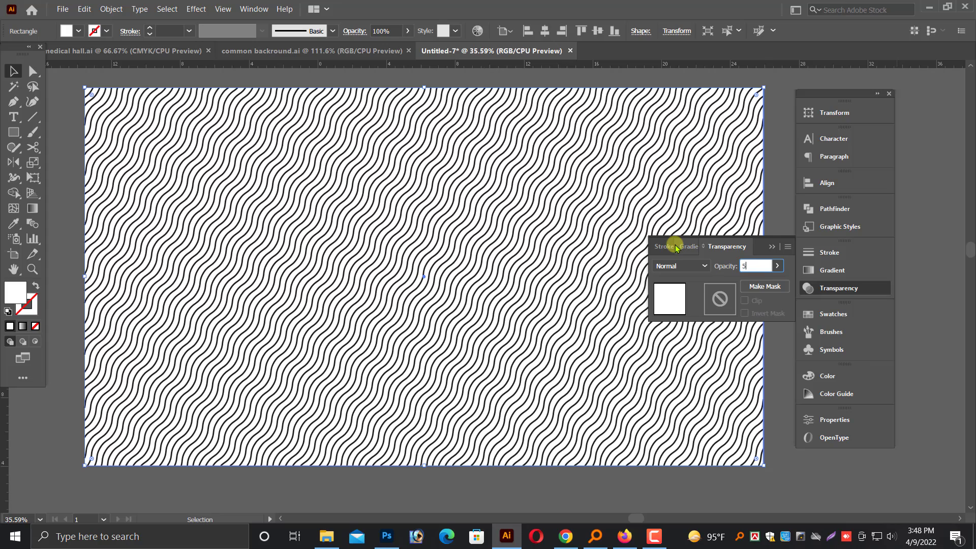
type("0")
key("Return")
left_click(772, 247)
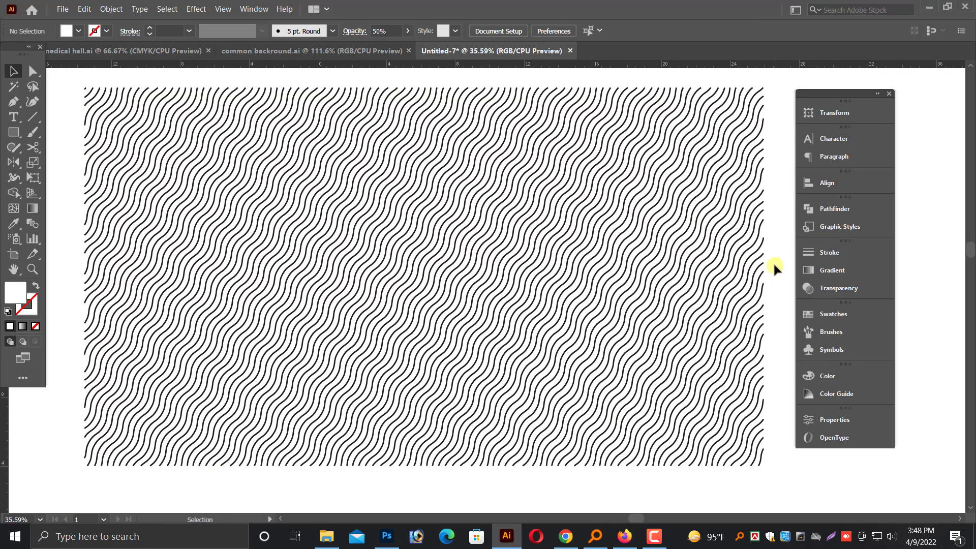
Step: Zoom out, select the wavy-line group, and undo an accidental move of it
key("ctrl+minus")
mouse_move(90, 97)
left_mouse_down()
mouse_move(592, 342)
mouse_move(734, 489)
left_mouse_up()
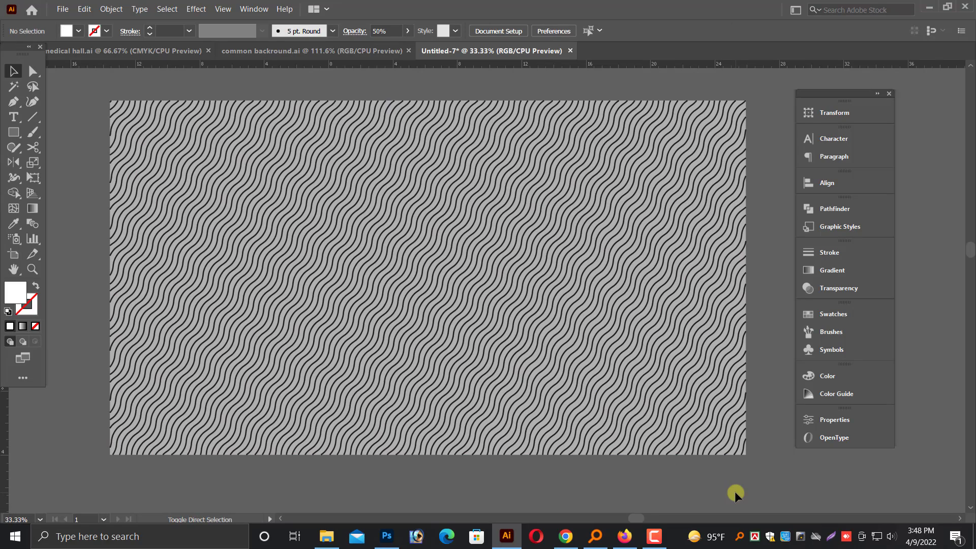
key("ctrl+minus")
mouse_move(529, 296)
left_mouse_down()
mouse_move(503, 402)
mouse_move(559, 378)
left_mouse_up()
key("ctrl+z")
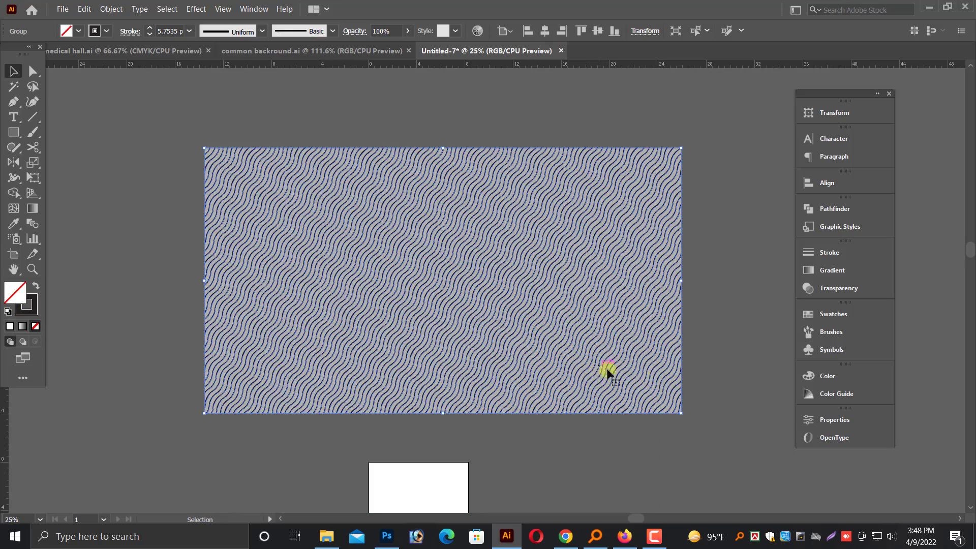
Step: Set the wave pattern's opacity to 50%, then hide the wavy-line group
left_click(865, 288)
left_click(761, 266)
type("5")
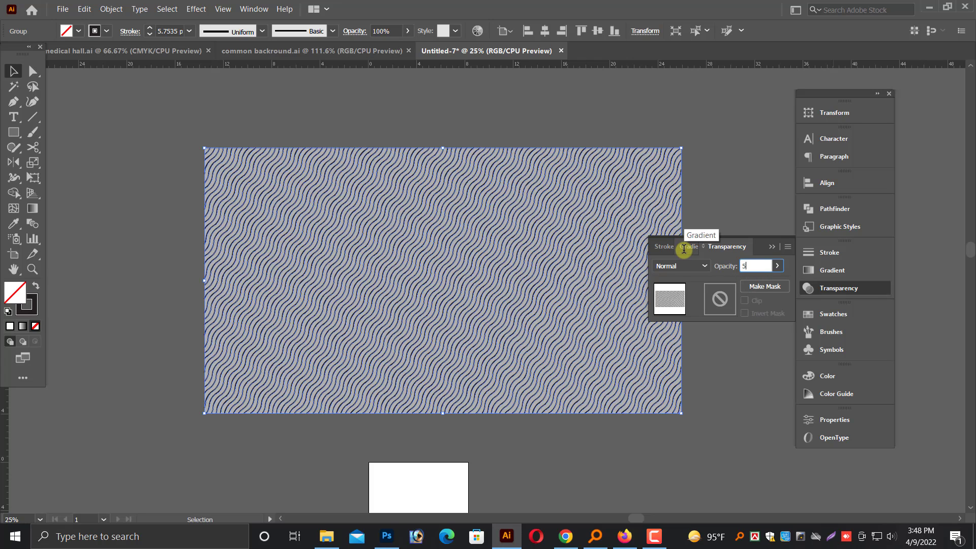
type("0")
key("Return")
left_click(771, 247)
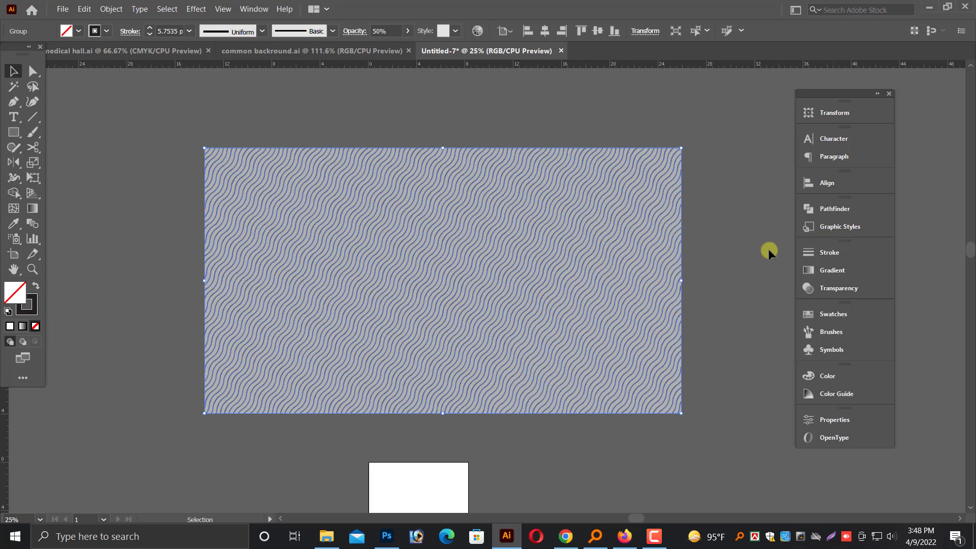
left_click(104, 10)
mouse_move(123, 111)
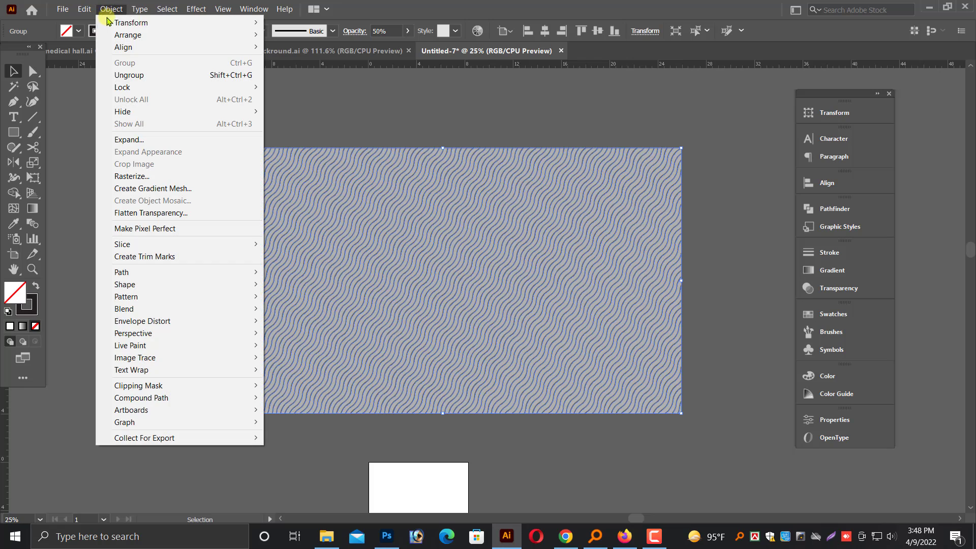
left_click(285, 111)
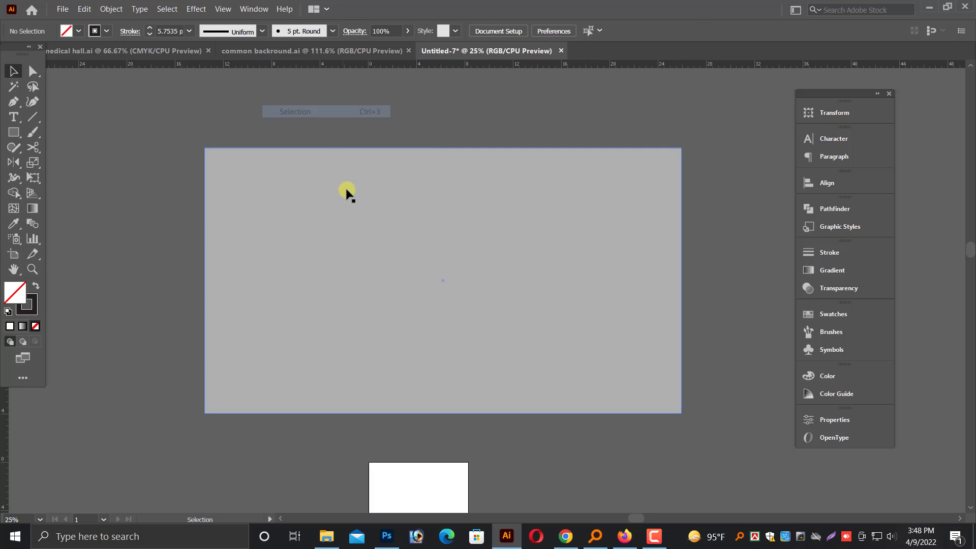
Step: Restore the background rectangle to 100% opacity and show all hidden objects
left_click(369, 219)
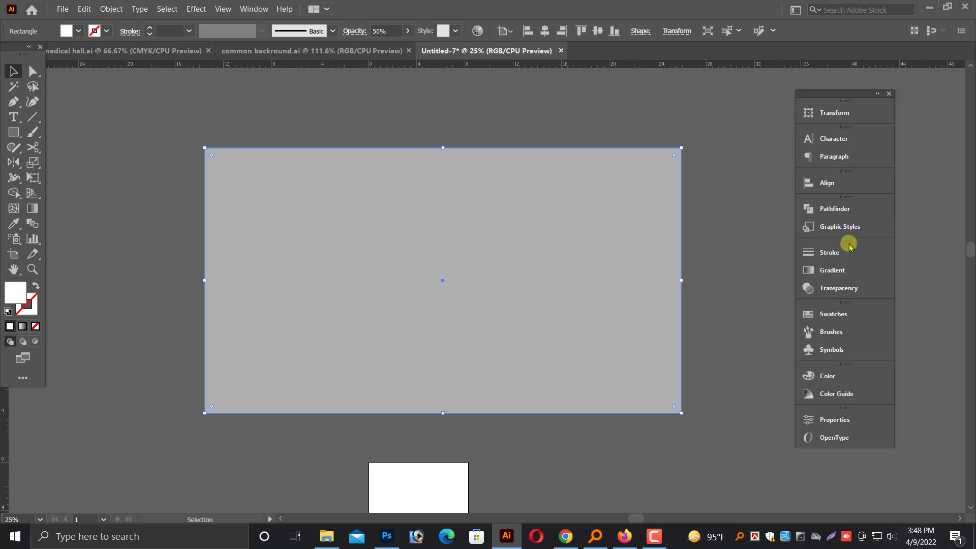
left_click(839, 288)
left_click(763, 268)
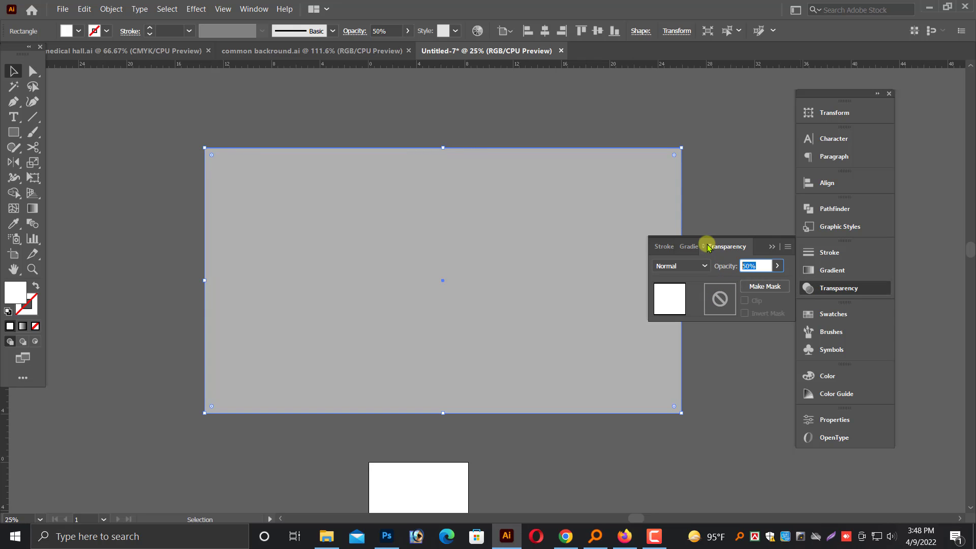
key("Return")
left_click(772, 246)
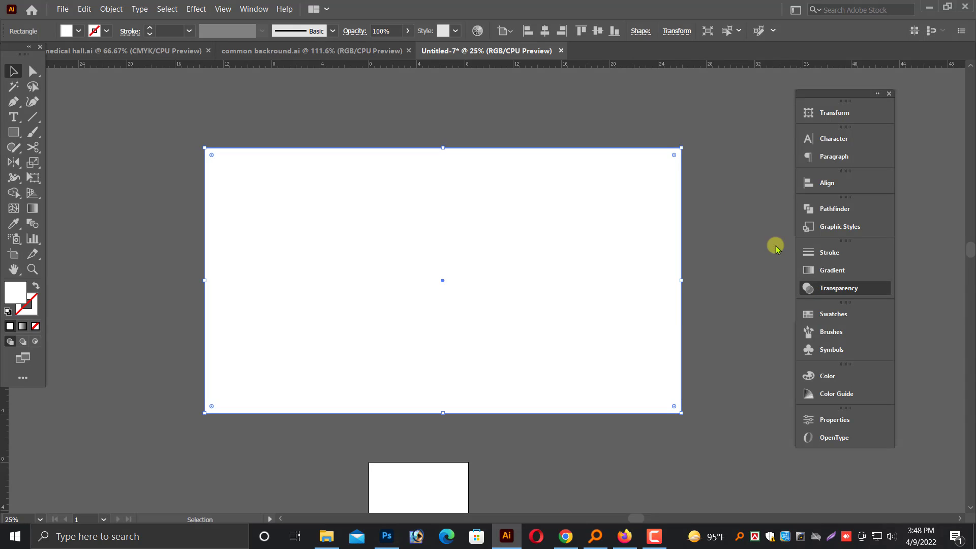
left_click(112, 9)
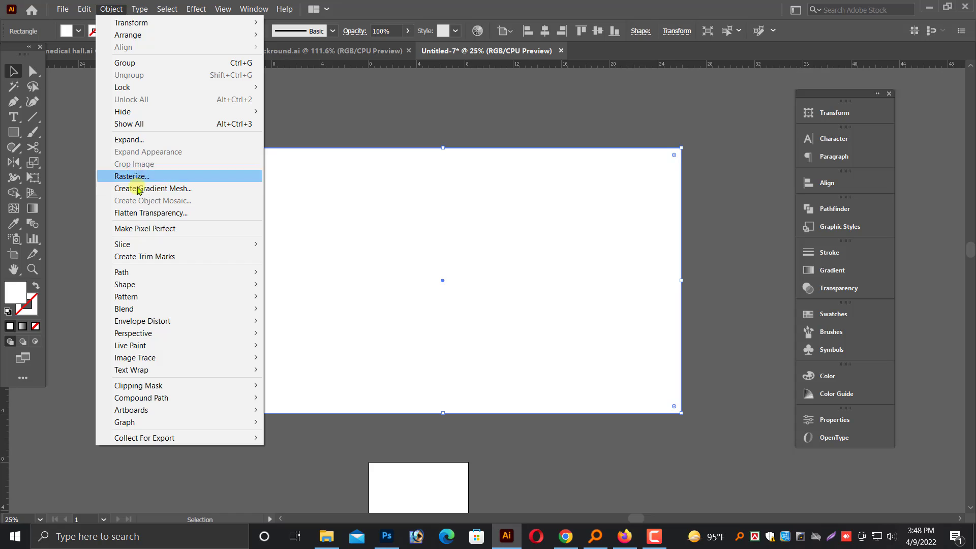
left_click(180, 124)
left_click(327, 127)
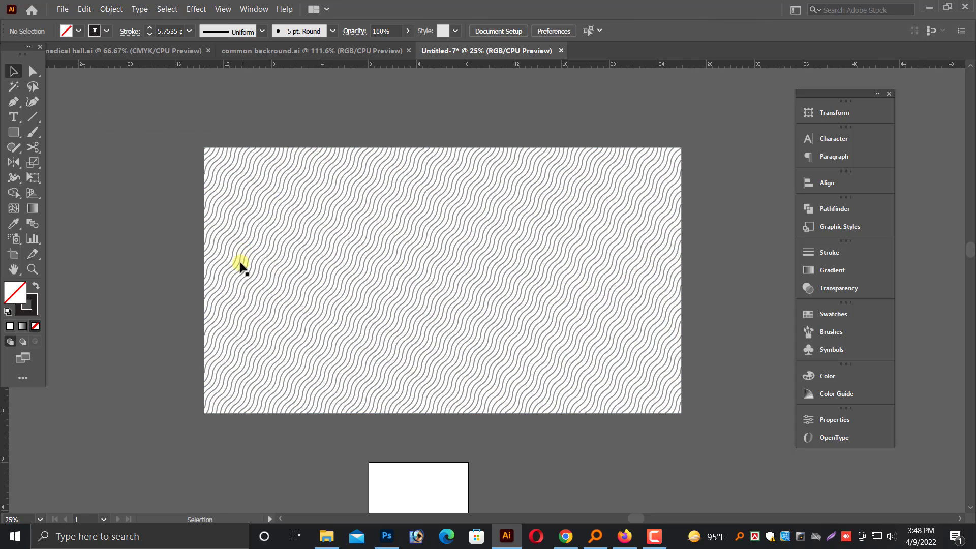
Step: Hide the wavy-line group with Object > Hide > Selection, leaving the white rectangle selected
scroll(737, 327, "up", 2)
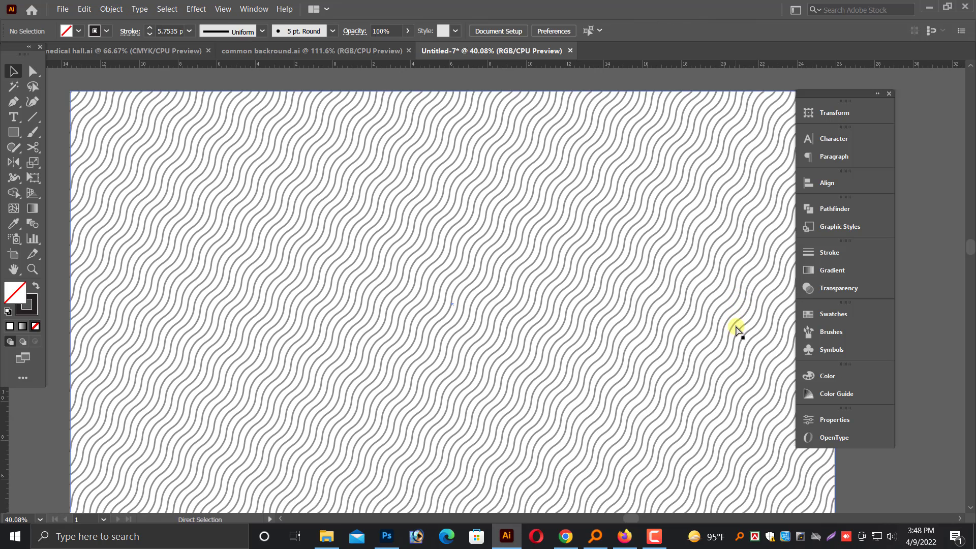
scroll(736, 327, "down", 4)
scroll(501, 254, "up", 2)
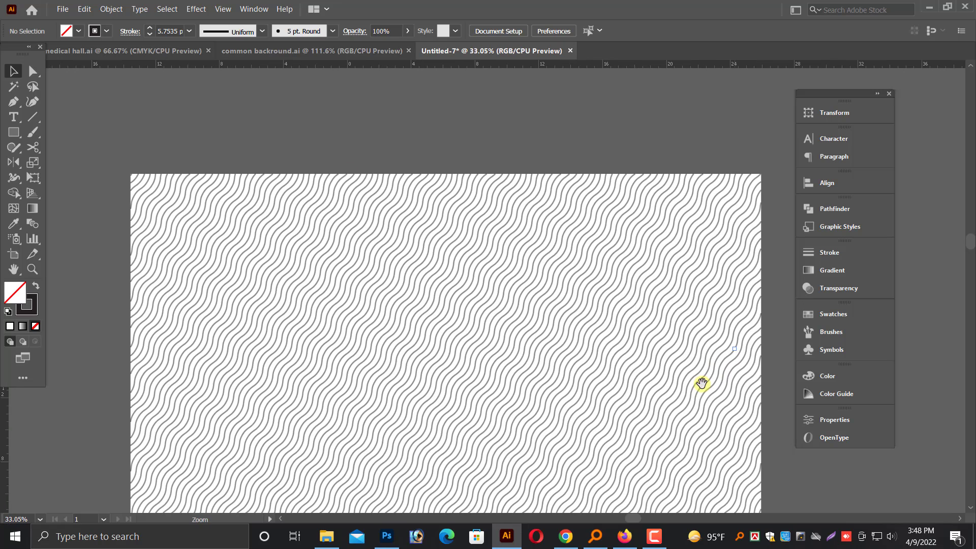
scroll(687, 344, "down", 1)
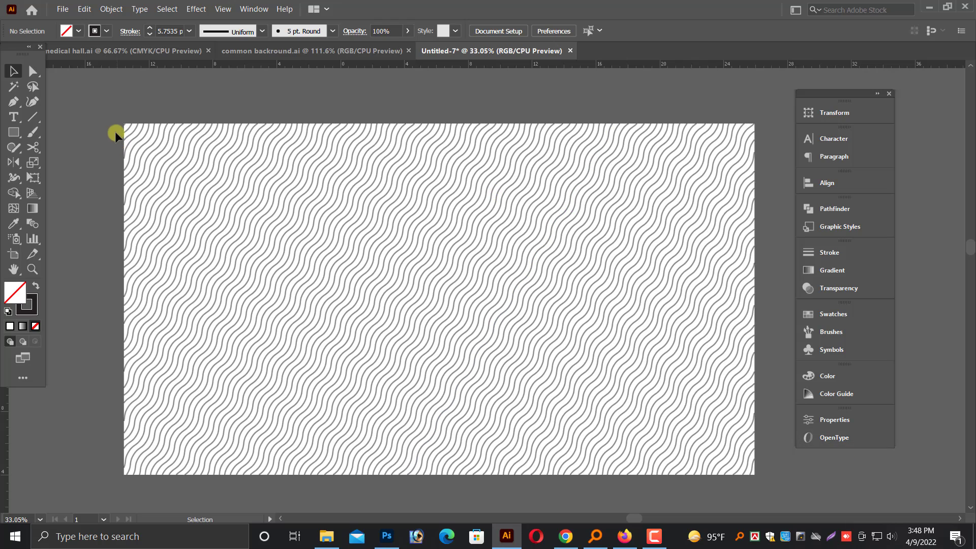
left_click(764, 481)
left_click(624, 349)
left_click(593, 251)
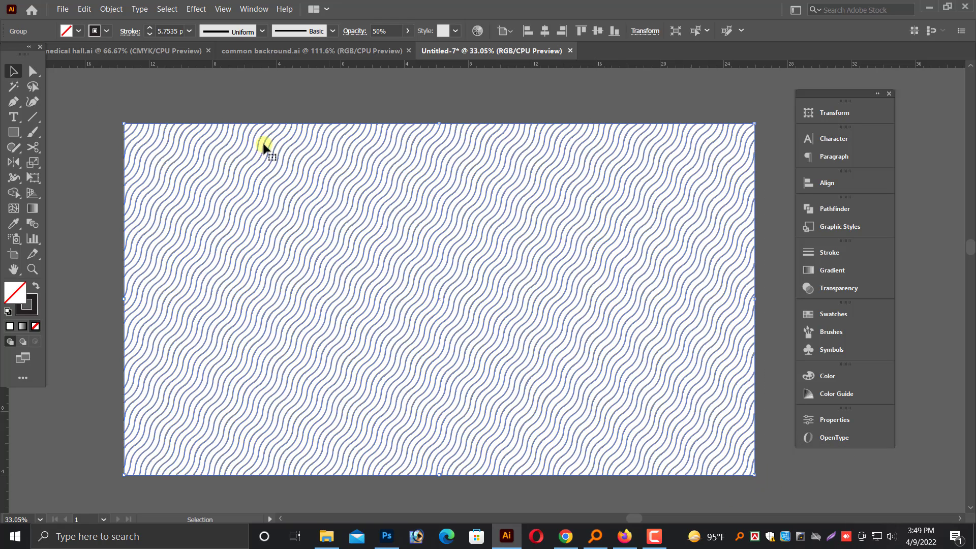
left_click(109, 9)
left_click(345, 112)
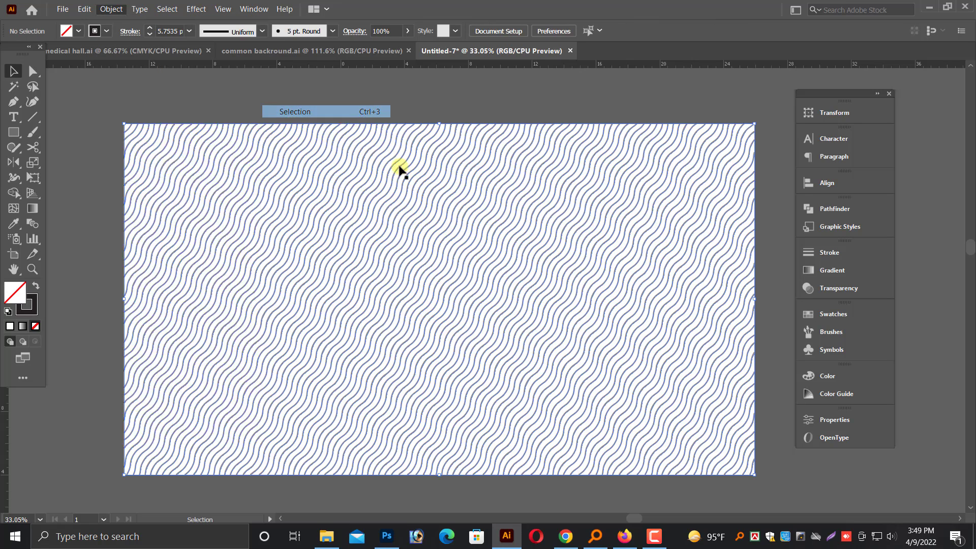
left_click(409, 192)
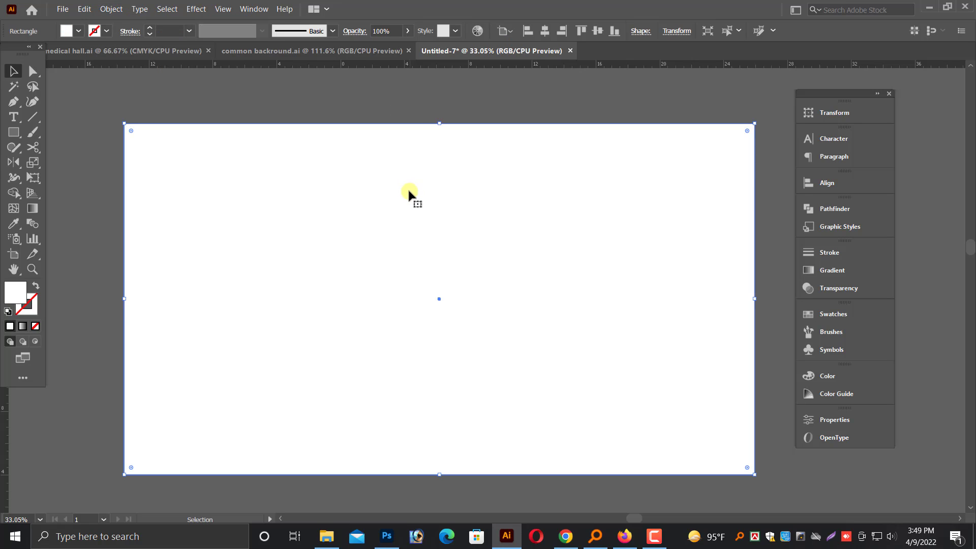
Step: Apply a linear gradient fill to the rectangle at a 90° angle
left_click(846, 272)
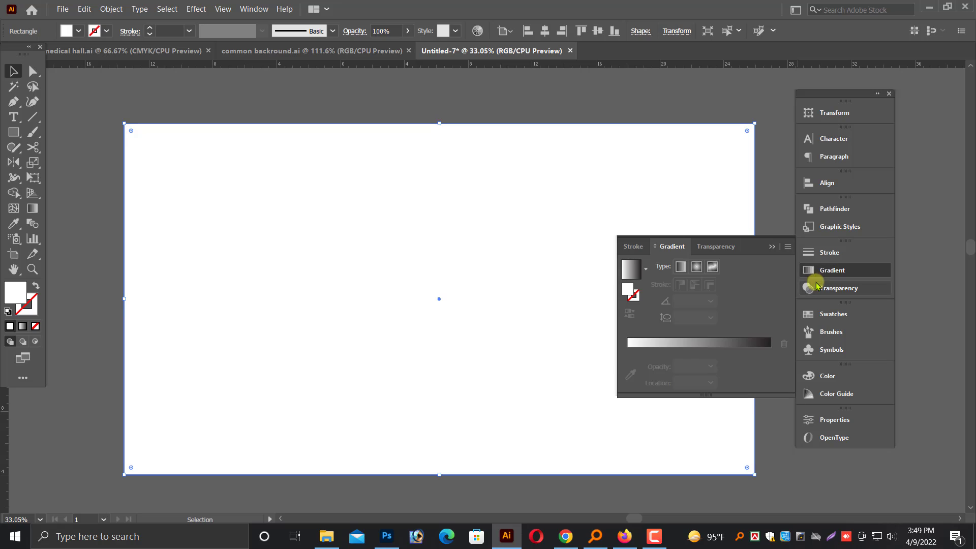
left_click(712, 342)
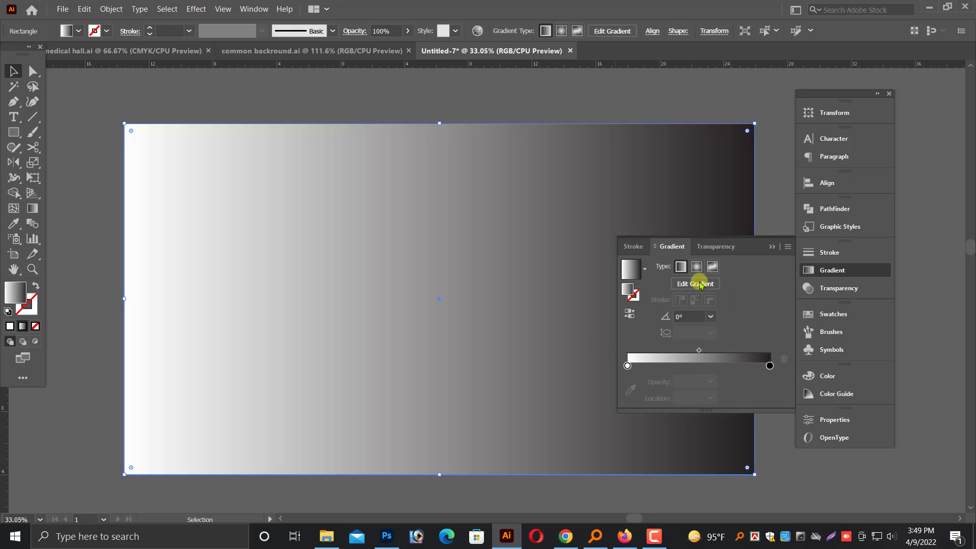
left_click(694, 317)
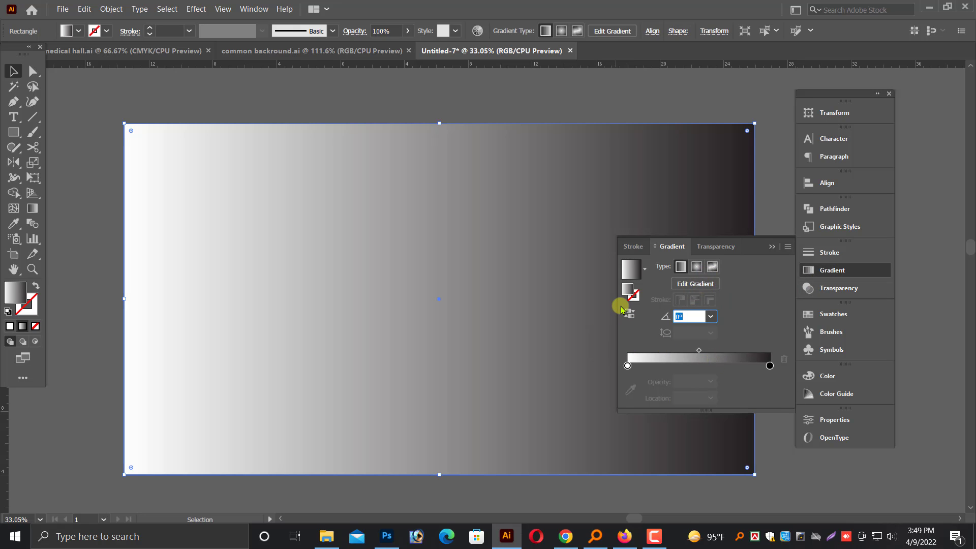
type("90")
key("Return")
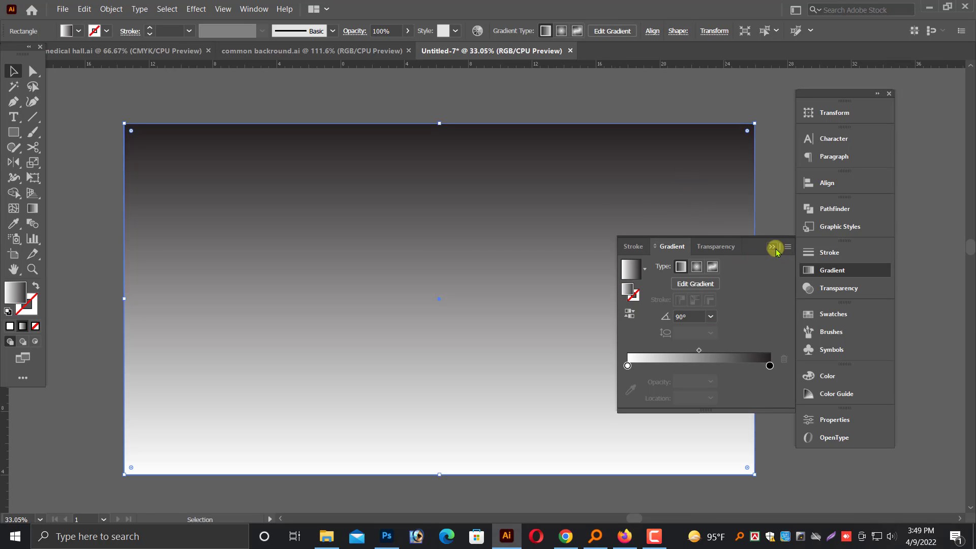
left_click(775, 249)
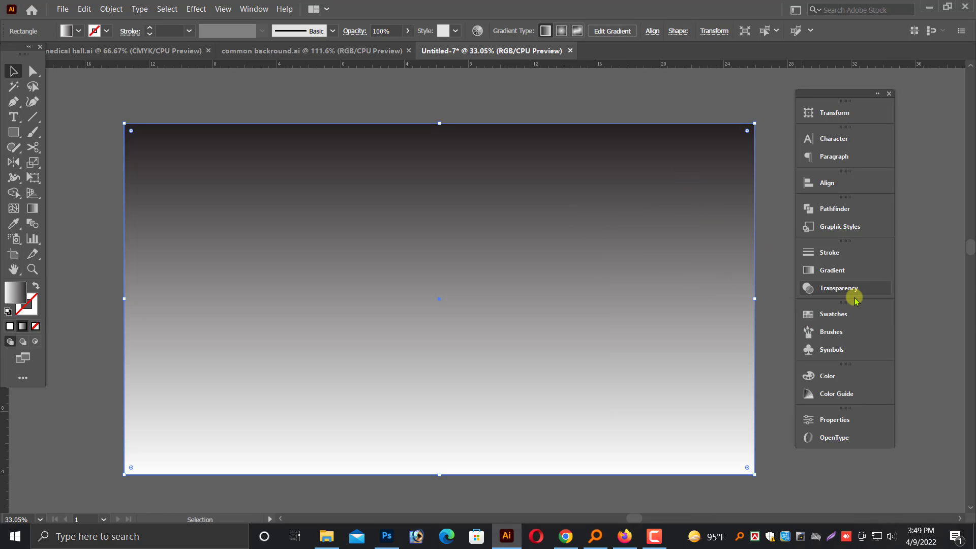
Step: Arrange the gradient stops as dark-white-dark and shift the white-to-dark midpoint lower
left_click(840, 271)
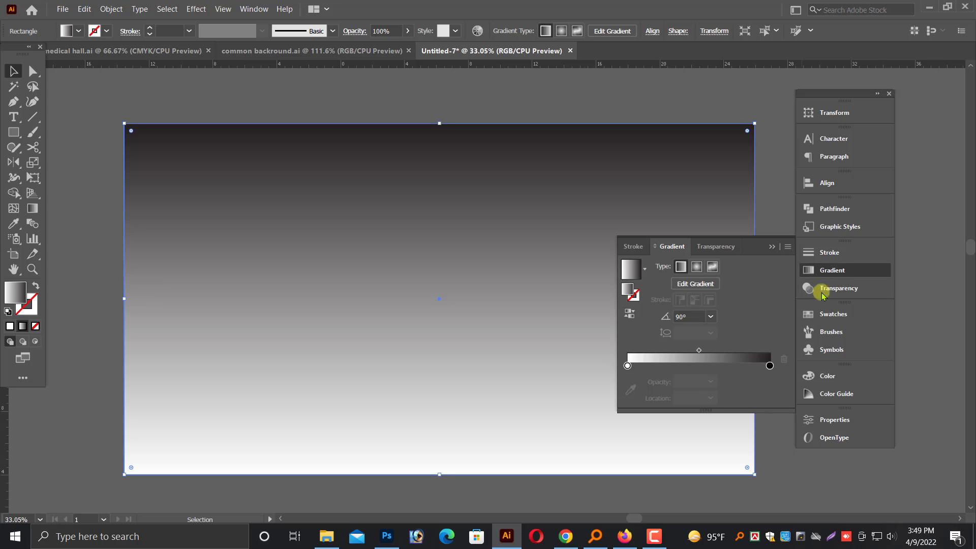
left_click(632, 366)
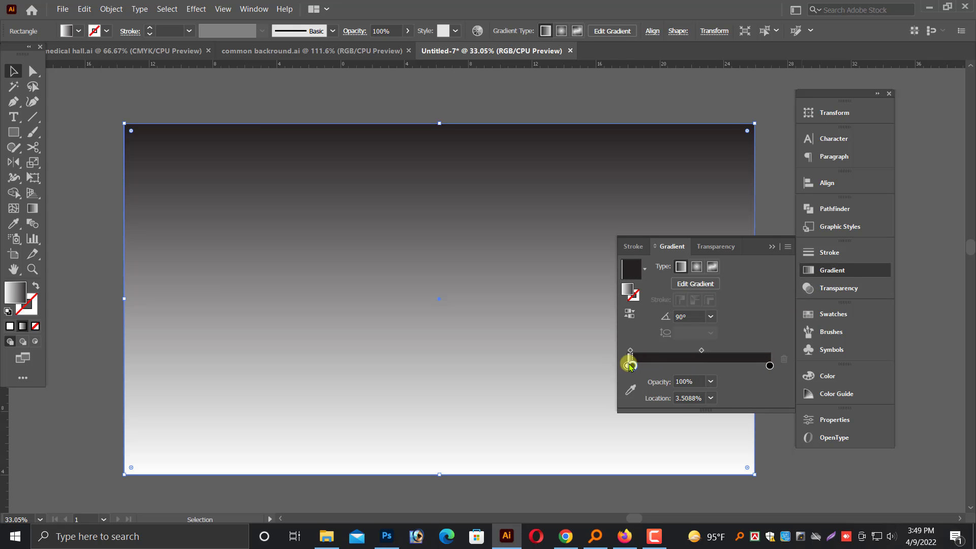
left_click(694, 366)
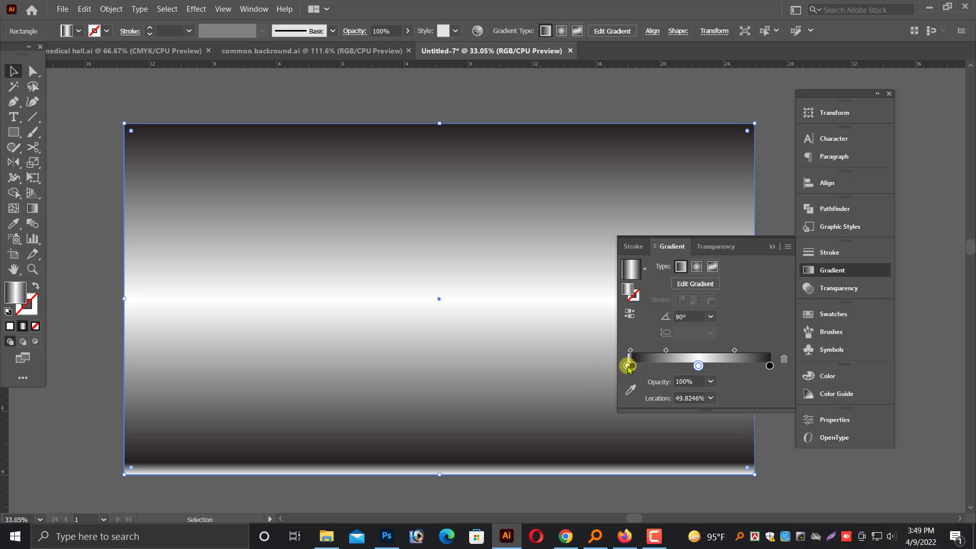
mouse_move(629, 366)
left_mouse_down()
mouse_move(626, 375)
mouse_move(628, 367)
left_mouse_up()
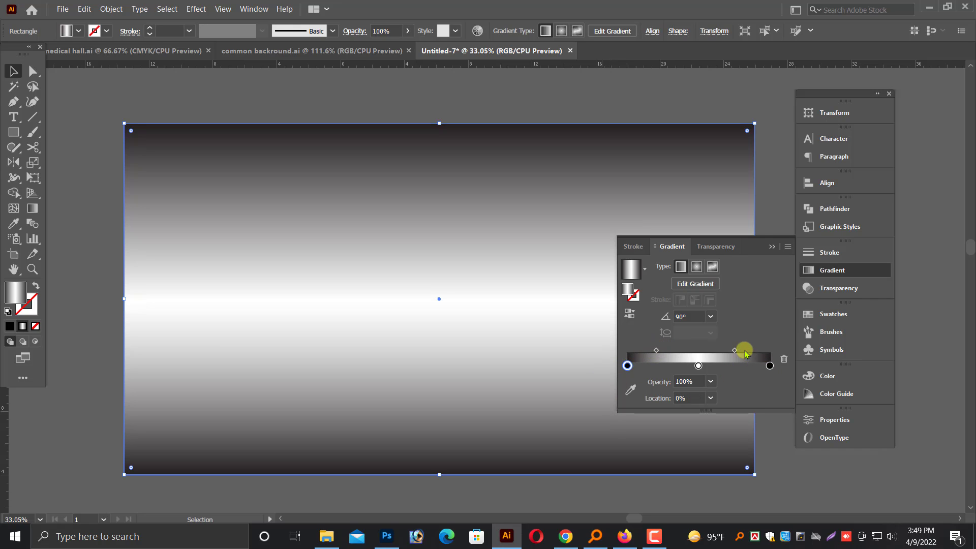
left_click_drag(735, 350, 741, 351)
Step: Use Object > Show All to reveal the waves over the gradient, deselect, and fit the artboard
left_click(772, 247)
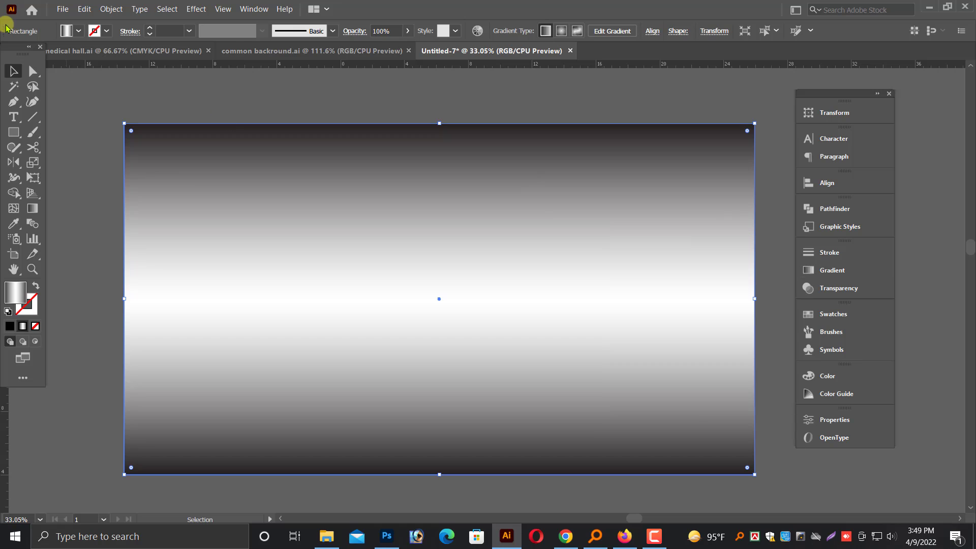
left_click(84, 9)
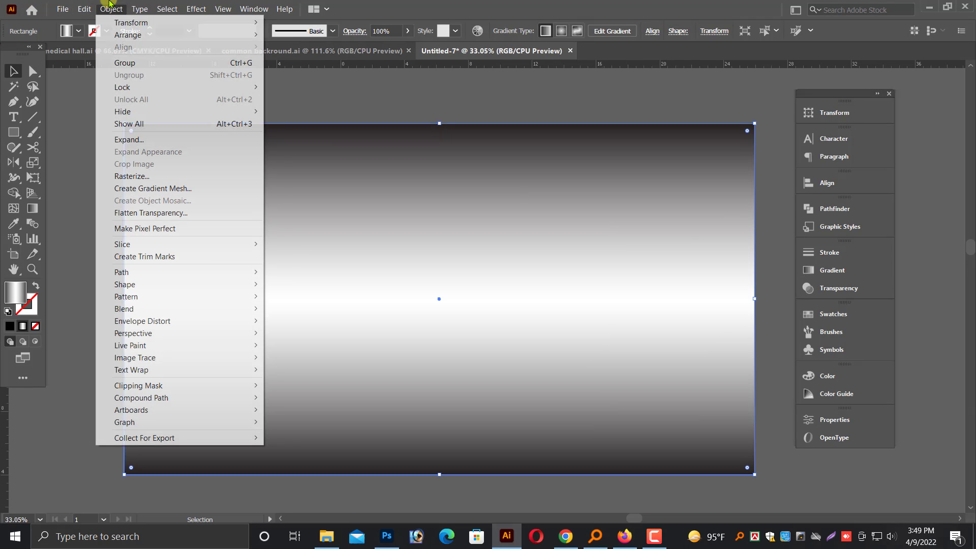
left_click(133, 125)
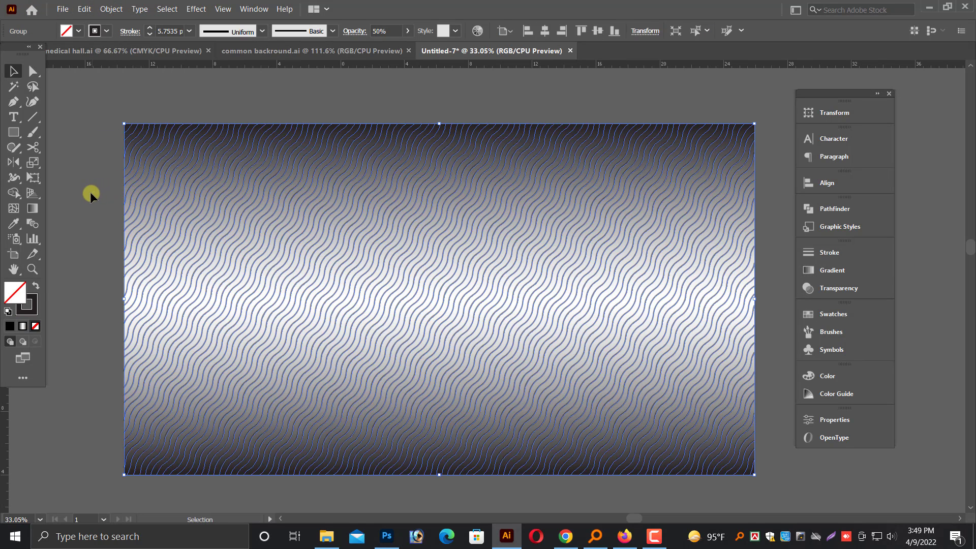
left_click(90, 191)
key("ctrl+minus")
scroll(165, 218, "down", 1)
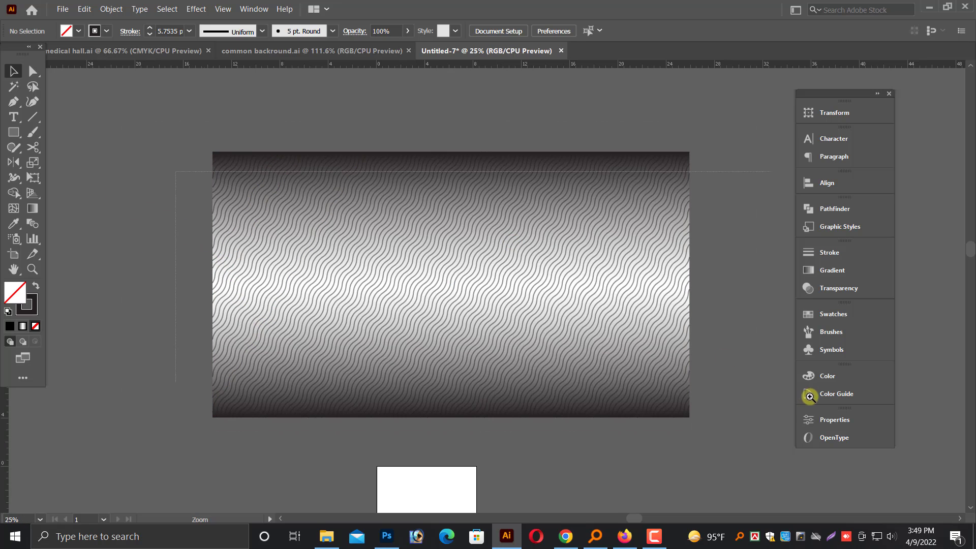
key("ctrl+0")
scroll(648, 364, "down", 1)
scroll(647, 359, "down", 2)
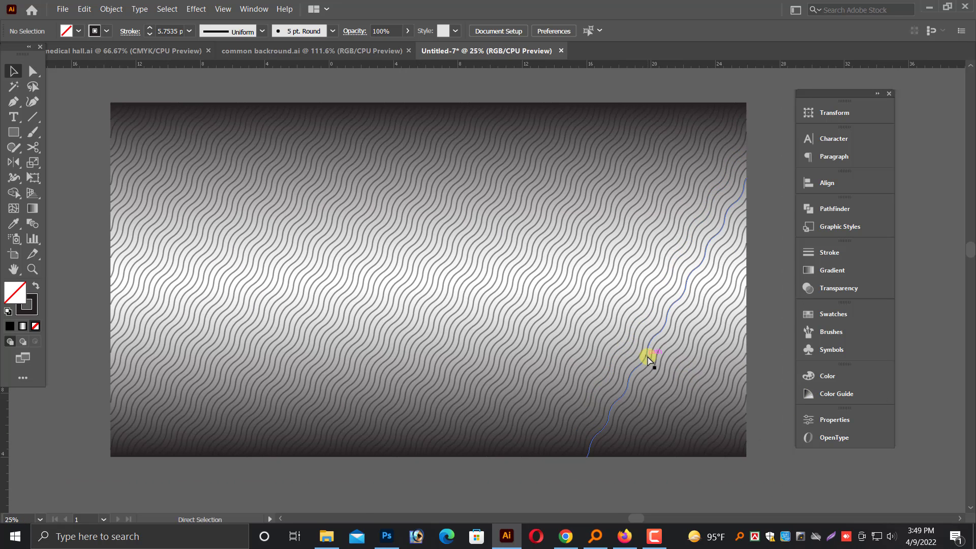